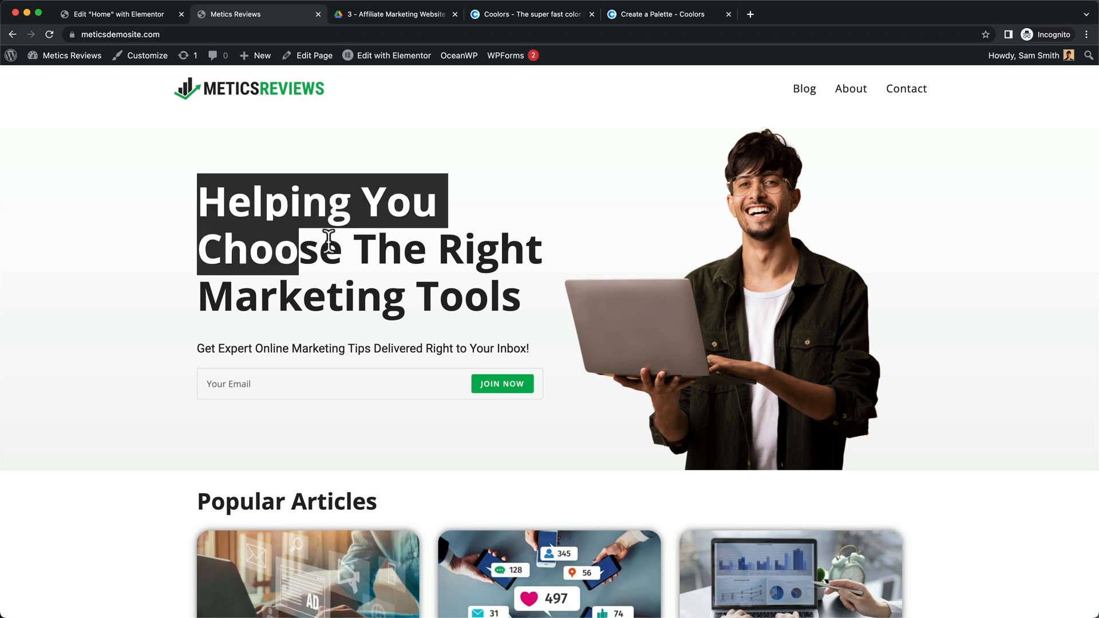
Step: Switch to the Elementor editor and inspect the heading's text colour in its style settings
{"action": "left_click", "coordinate": [332, 252]}
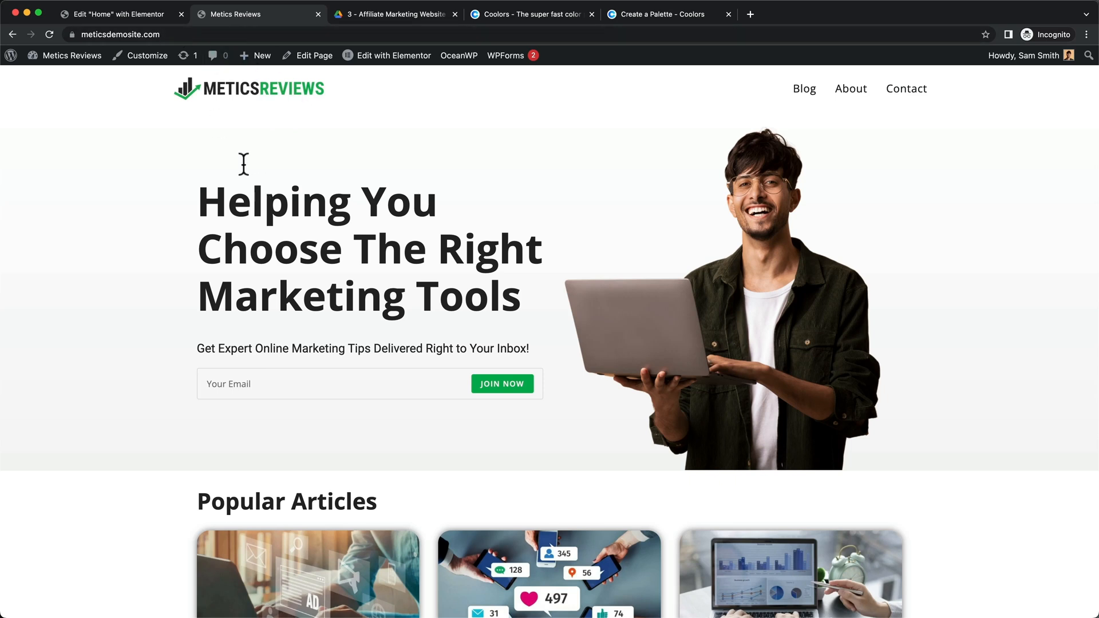
{"action": "left_click", "coordinate": [146, 14]}
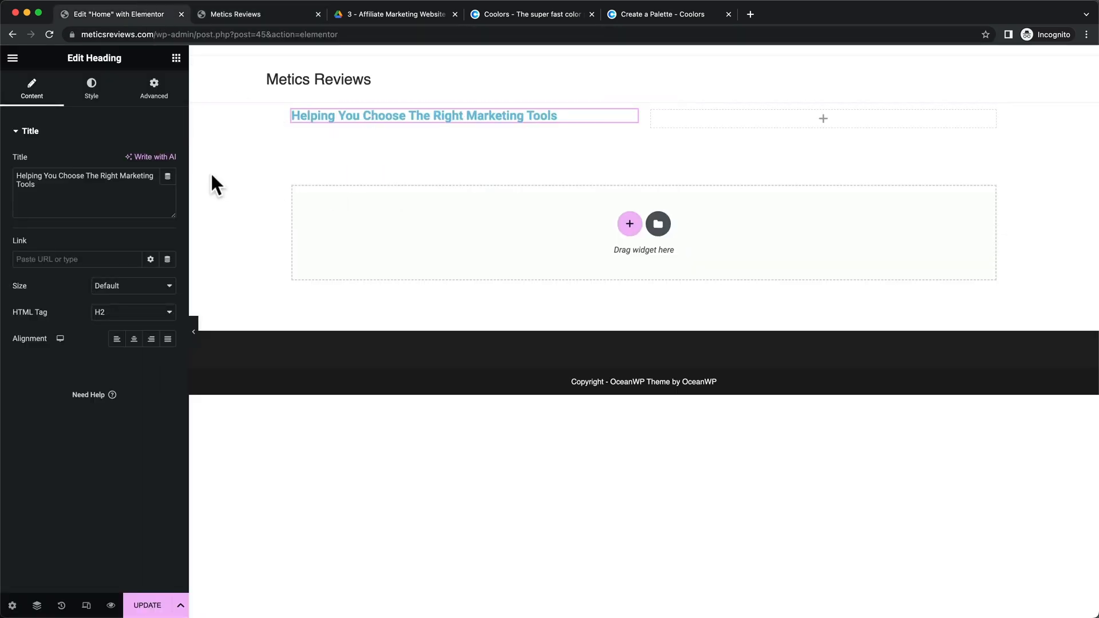
{"action": "left_click", "coordinate": [95, 97]}
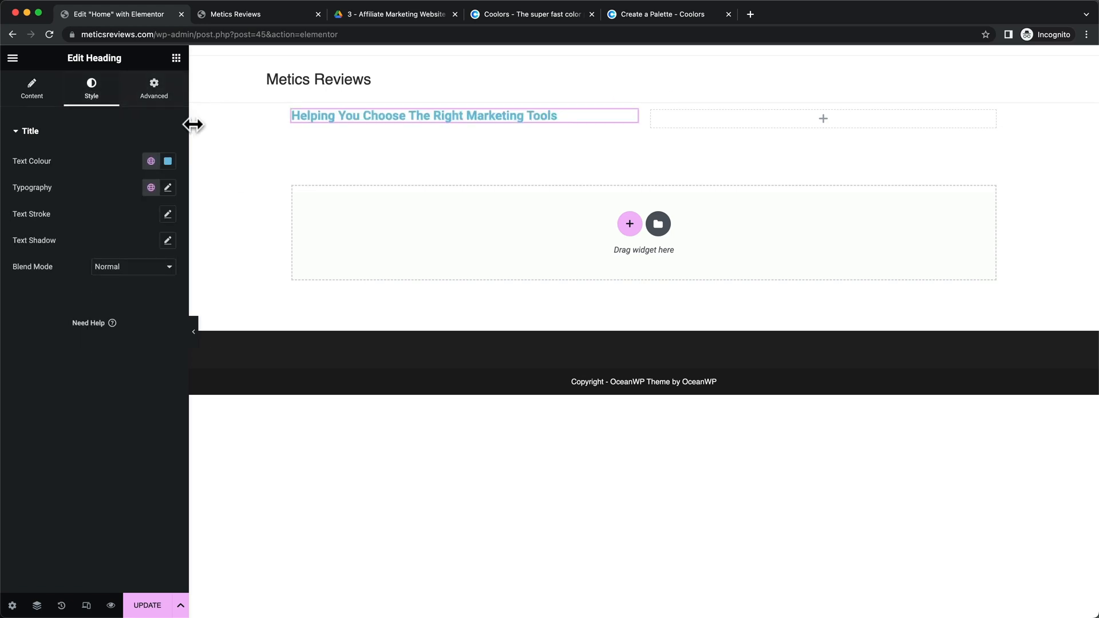
{"action": "left_click", "coordinate": [169, 162]}
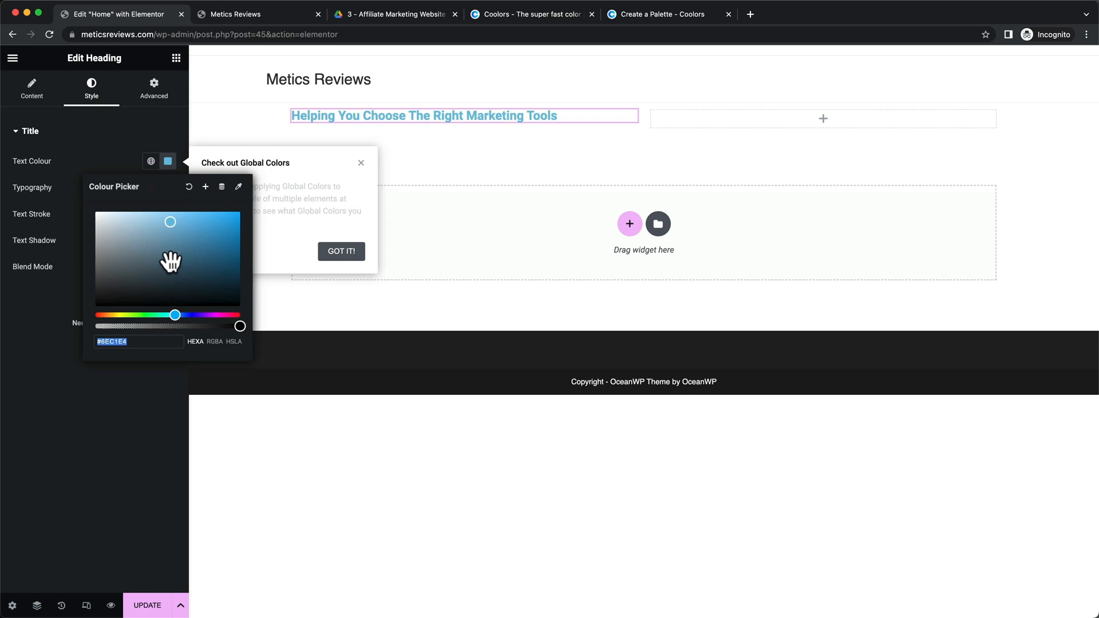
{"action": "left_click", "coordinate": [137, 141]}
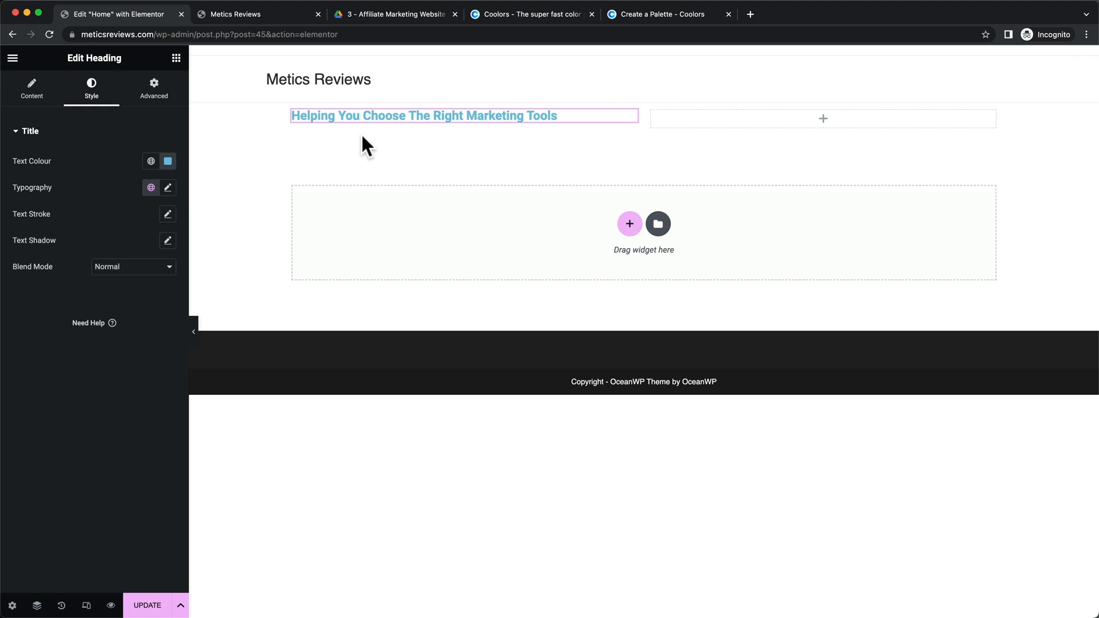
Step: Open the Global Colours section in Elementor's Site Settings
{"action": "left_click", "coordinate": [14, 73]}
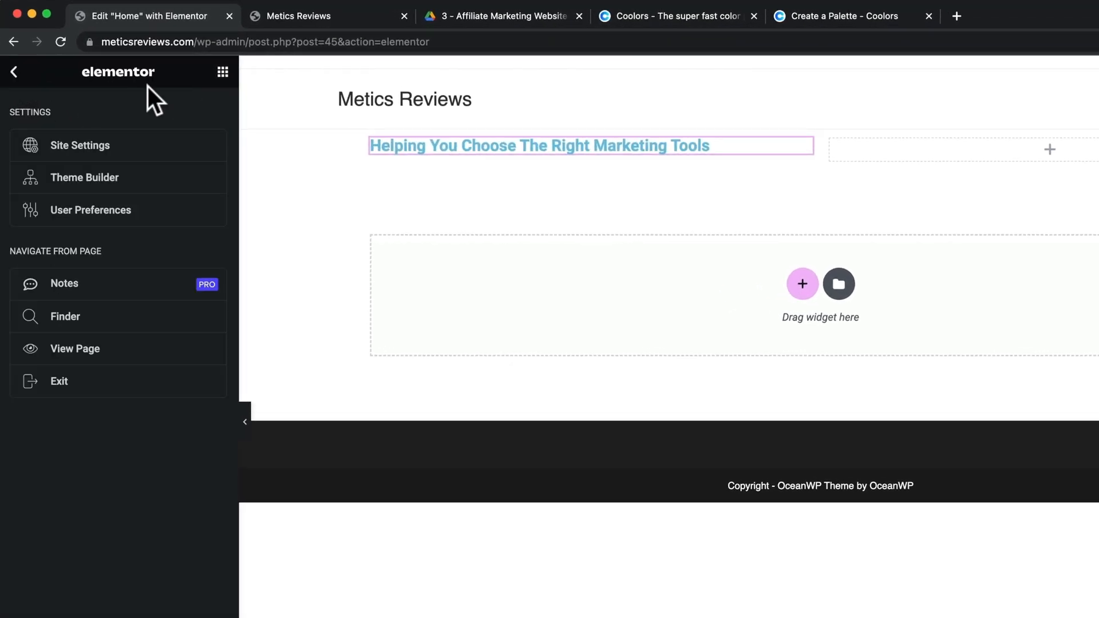
{"action": "left_click", "coordinate": [134, 149]}
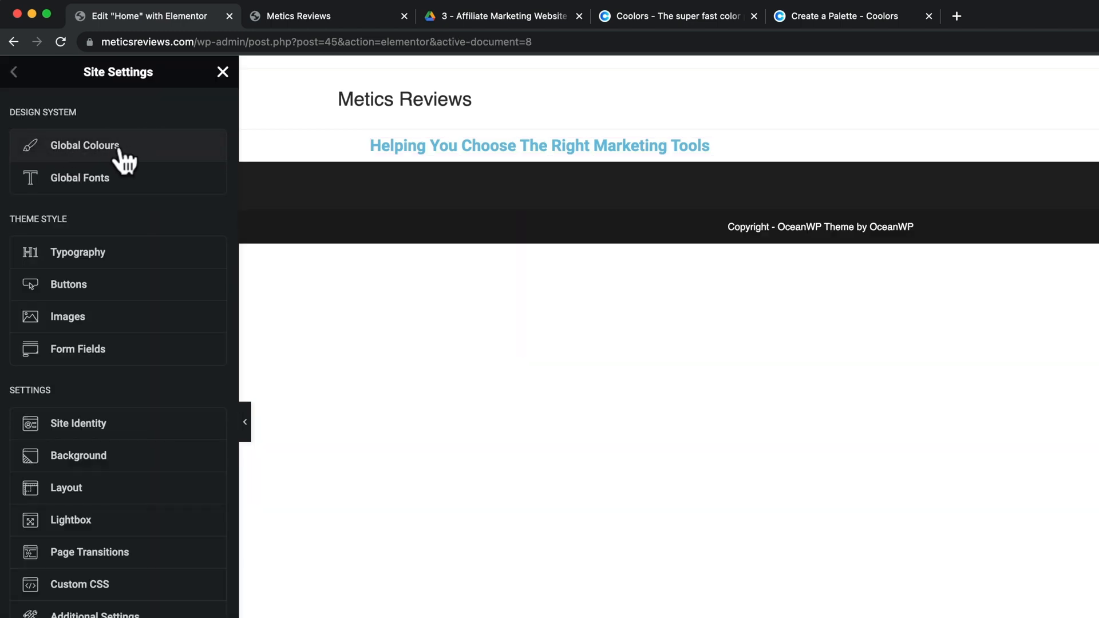
{"action": "left_click", "coordinate": [157, 157]}
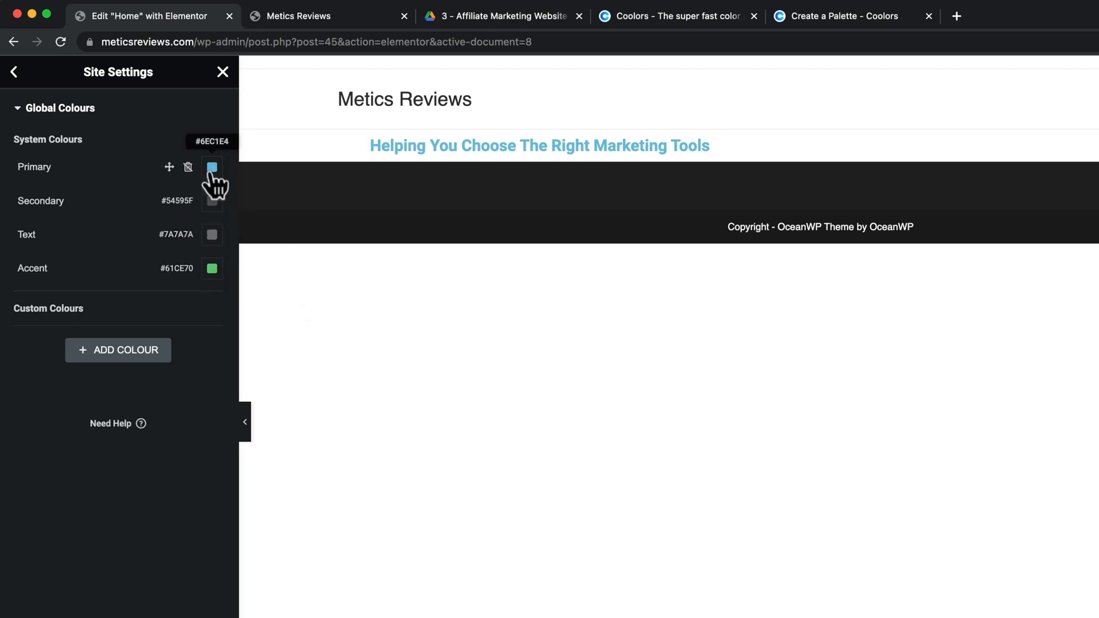
Step: Review the Primary, Secondary, Text and Accent system colours against the page heading
{"action": "left_click_drag", "start_coordinate": [404, 146], "coordinate": [549, 146]}
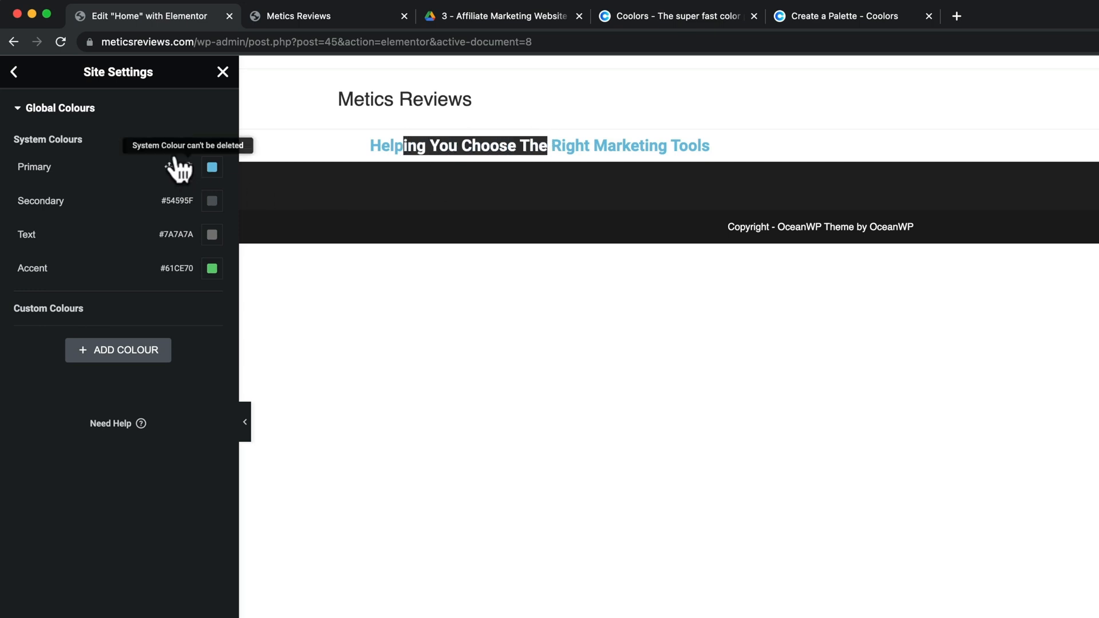
{"action": "left_click", "coordinate": [20, 166]}
{"action": "left_click_drag", "start_coordinate": [23, 166], "coordinate": [54, 166]}
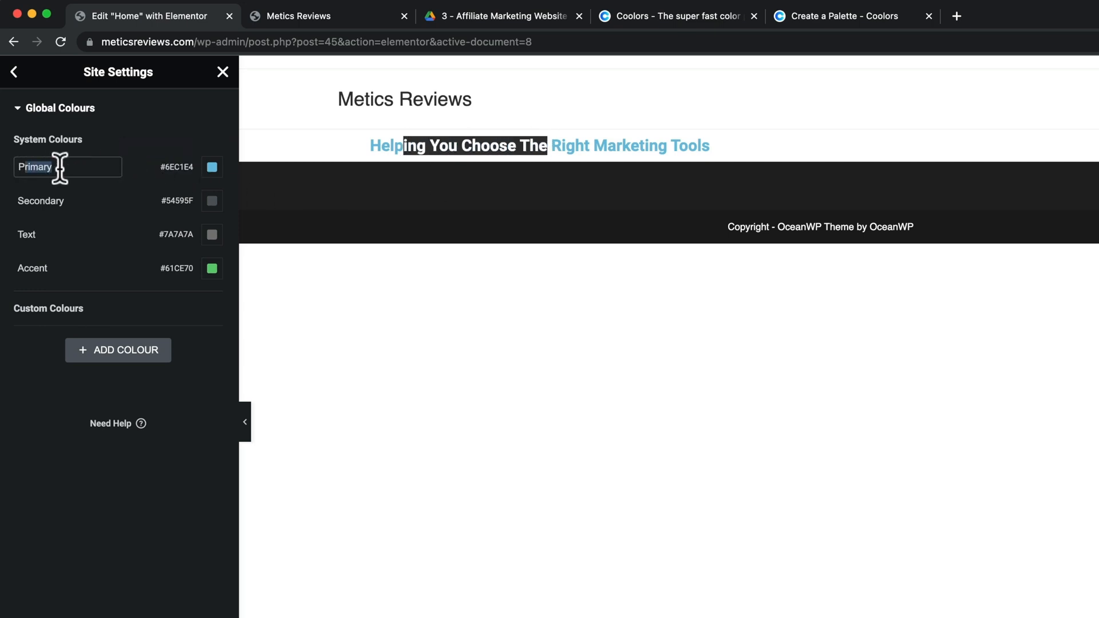
{"action": "left_click", "coordinate": [43, 199]}
{"action": "left_click", "coordinate": [30, 232]}
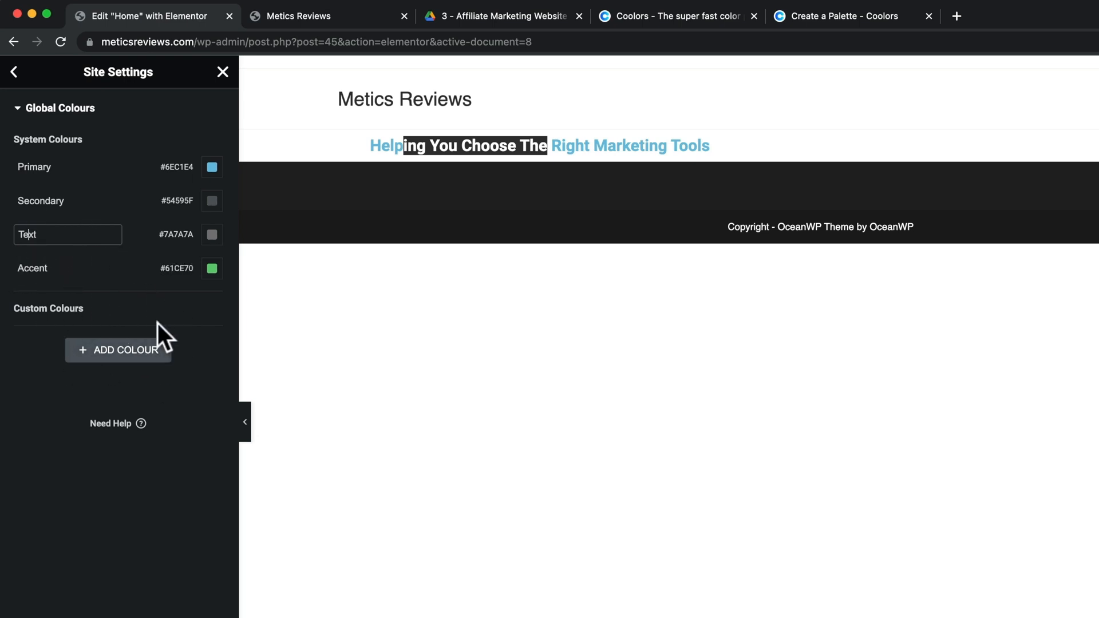
{"action": "left_click", "coordinate": [183, 294]}
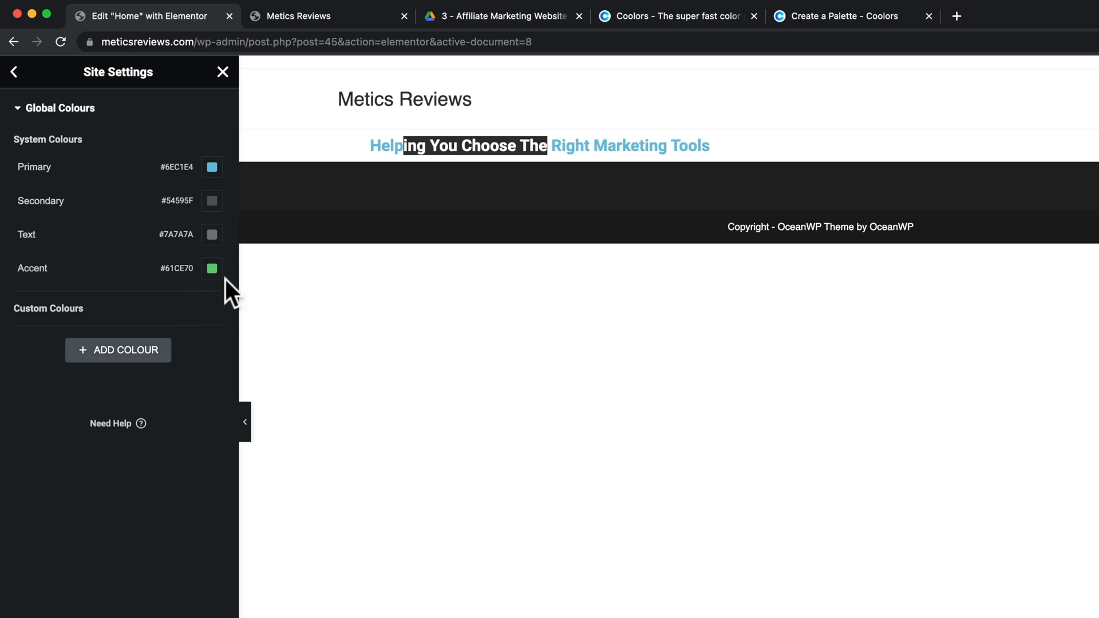
{"action": "left_click", "coordinate": [571, 146]}
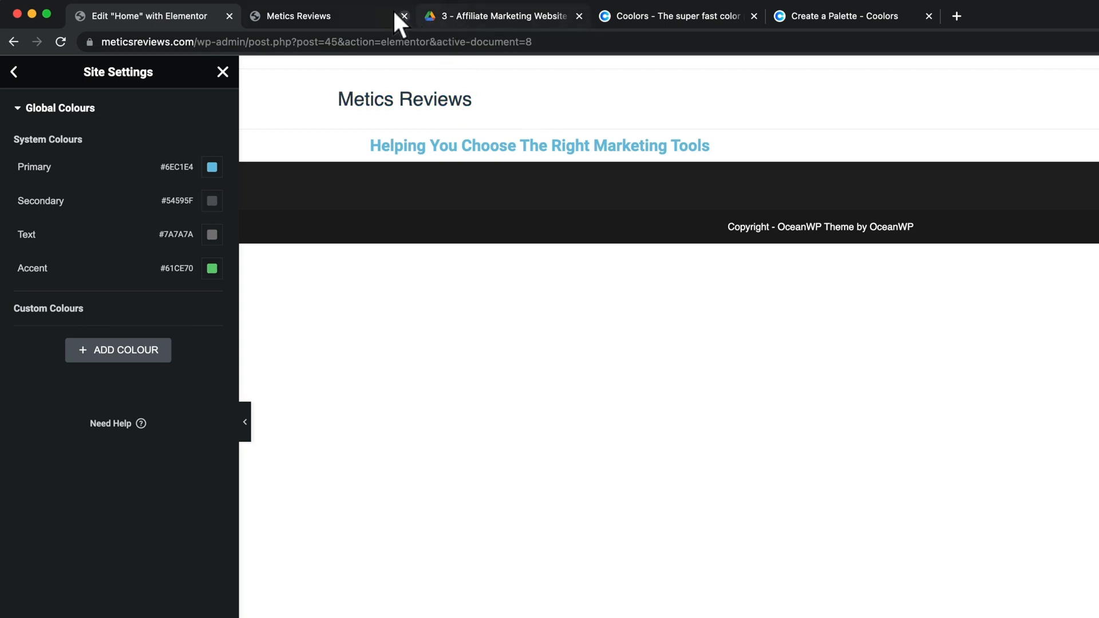
Step: Examine the demo site's home page from header to footer for its heading, button, link and background colours
{"action": "left_click", "coordinate": [347, 16]}
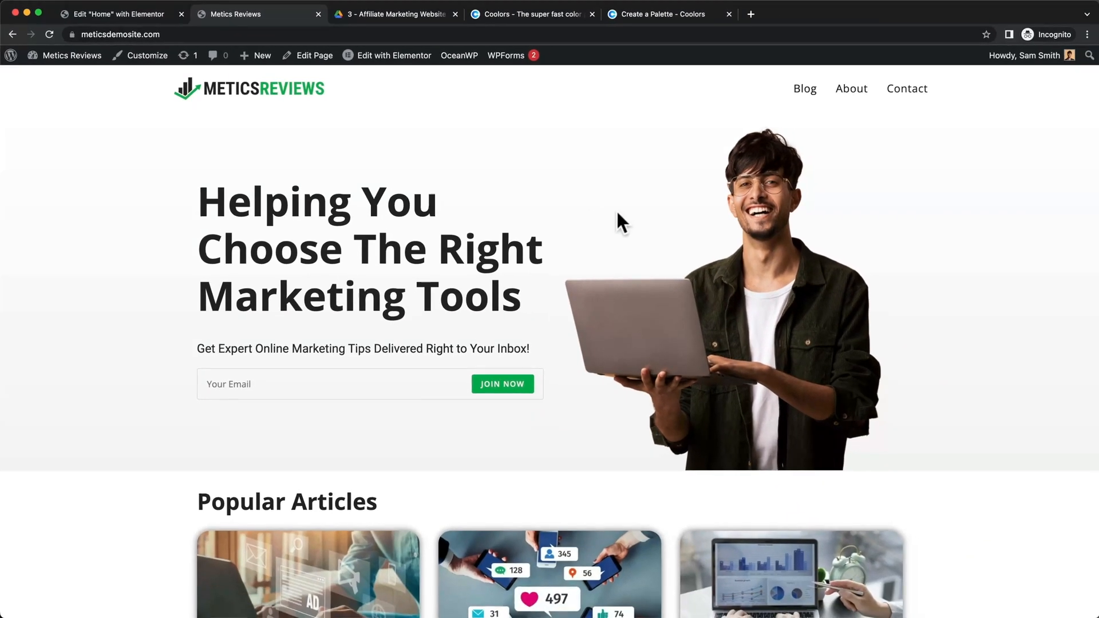
{"action": "scroll", "coordinate": [694, 247], "scroll_direction": "down", "scroll_amount": 1}
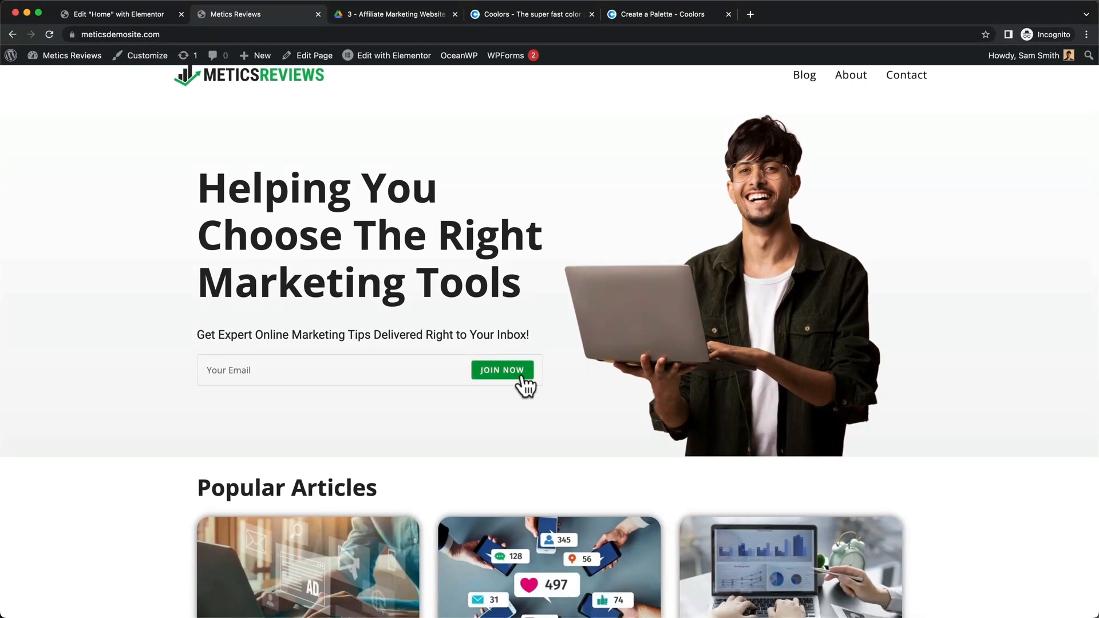
{"action": "scroll", "coordinate": [522, 382], "scroll_direction": "up", "scroll_amount": 1}
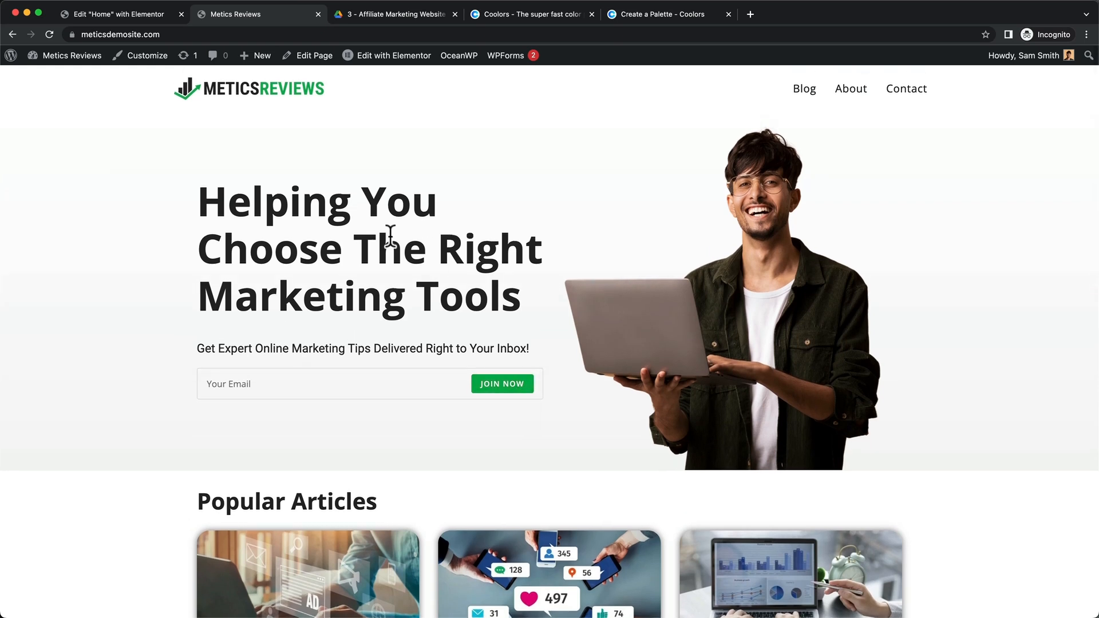
{"action": "left_click_drag", "start_coordinate": [197, 200], "coordinate": [228, 217]}
{"action": "scroll", "coordinate": [459, 275], "scroll_direction": "down", "scroll_amount": 10}
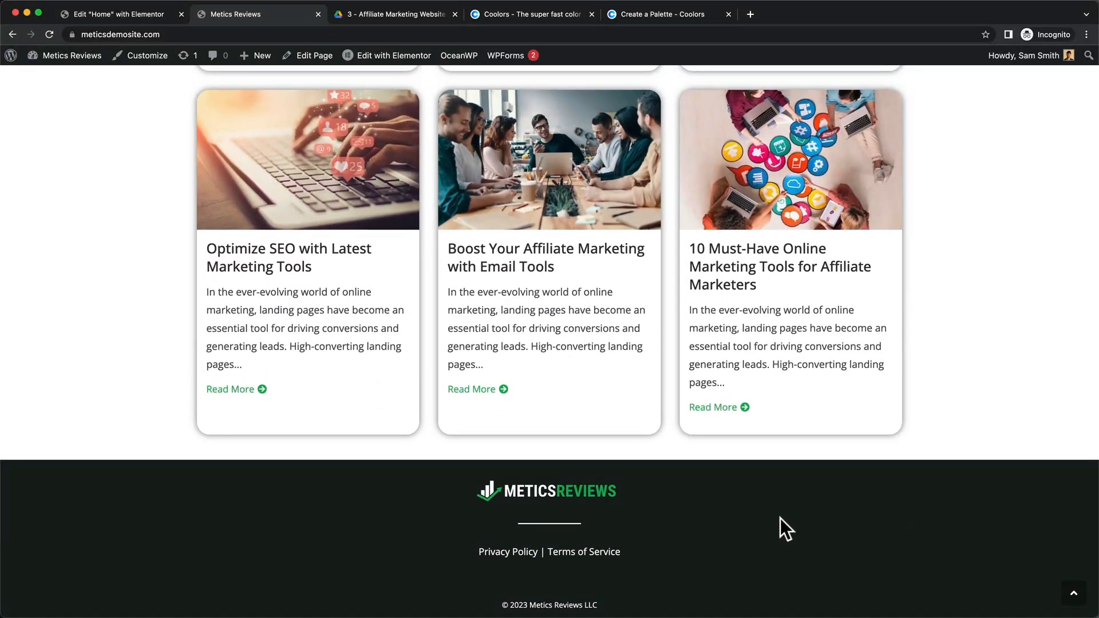
{"action": "scroll", "coordinate": [780, 519], "scroll_direction": "up", "scroll_amount": 2}
{"action": "scroll", "coordinate": [780, 518], "scroll_direction": "down", "scroll_amount": 2}
{"action": "scroll", "coordinate": [691, 514], "scroll_direction": "up", "scroll_amount": 1}
{"action": "scroll", "coordinate": [803, 521], "scroll_direction": "up", "scroll_amount": 15}
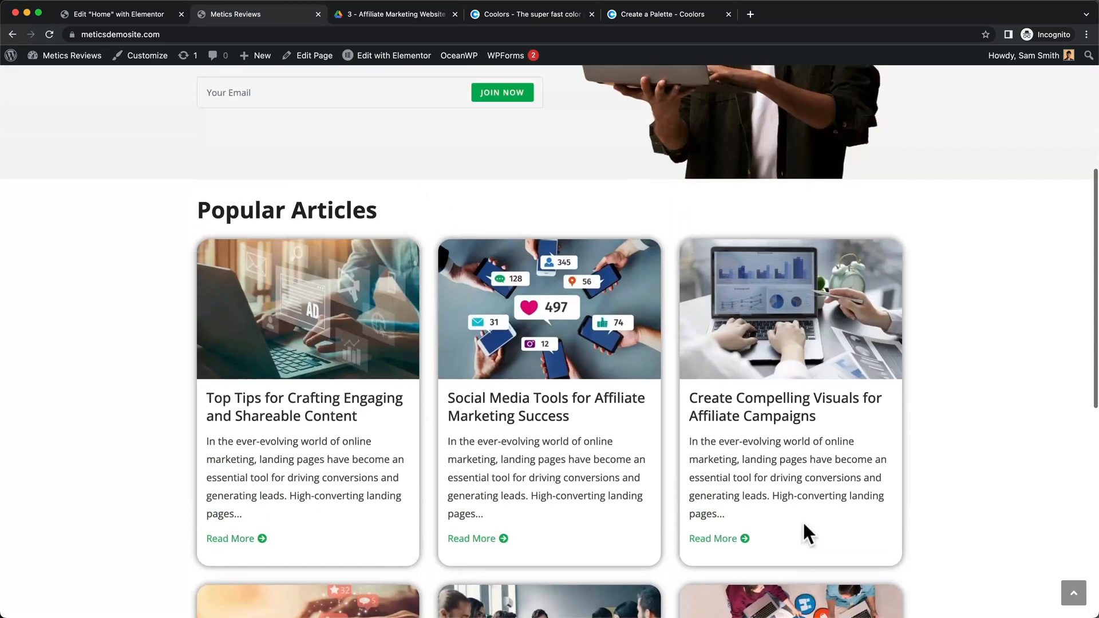
{"action": "left_click", "coordinate": [224, 216]}
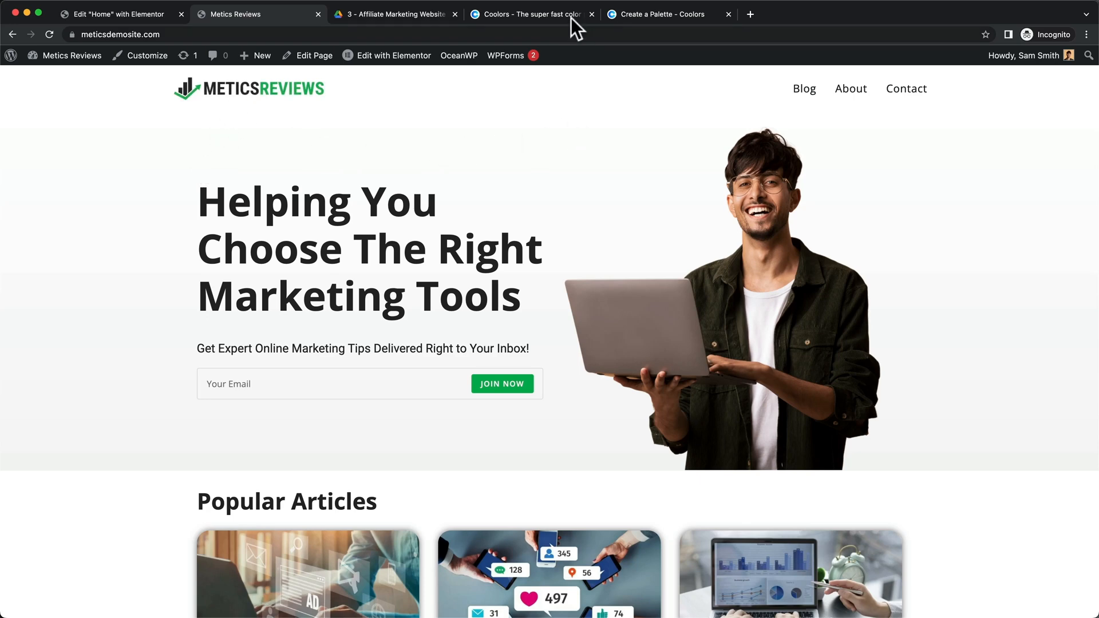
Step: Start the Coolors palette generator and remove the Cherry blossom pink and Pale Dogwood swatches to leave three colours
{"action": "left_click", "coordinate": [540, 16]}
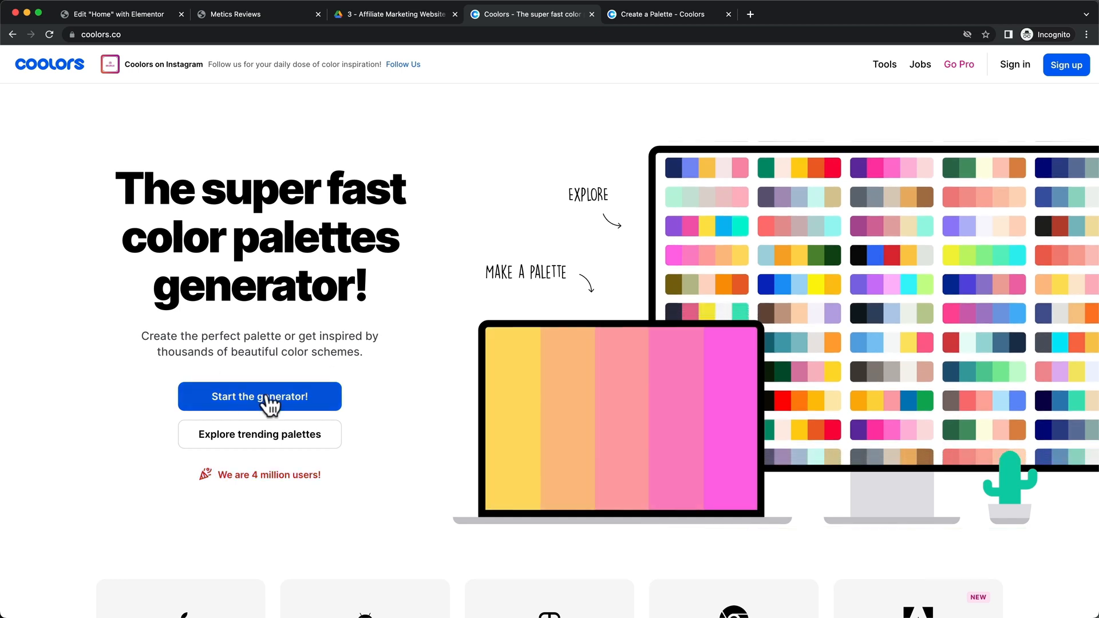
{"action": "left_click", "coordinate": [268, 403]}
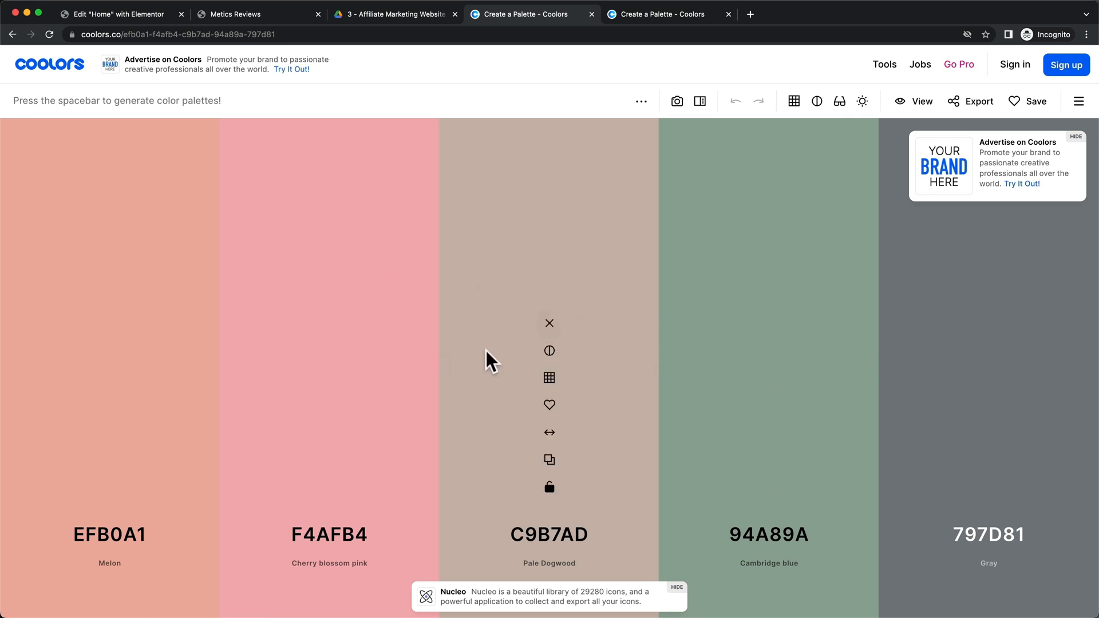
{"action": "left_click", "coordinate": [331, 324]}
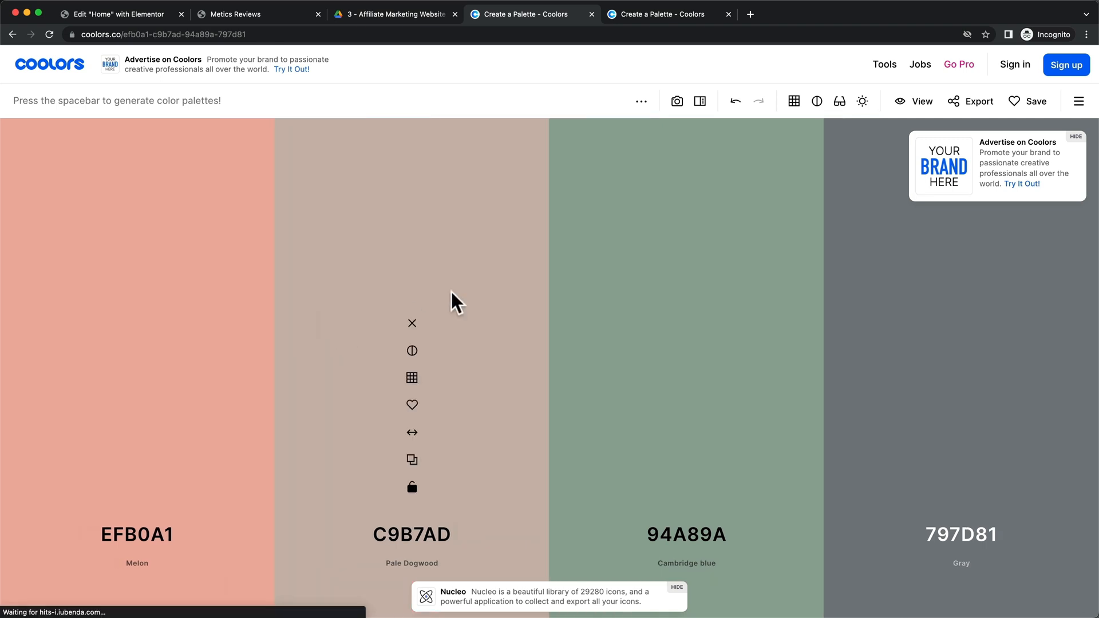
{"action": "left_click", "coordinate": [413, 323]}
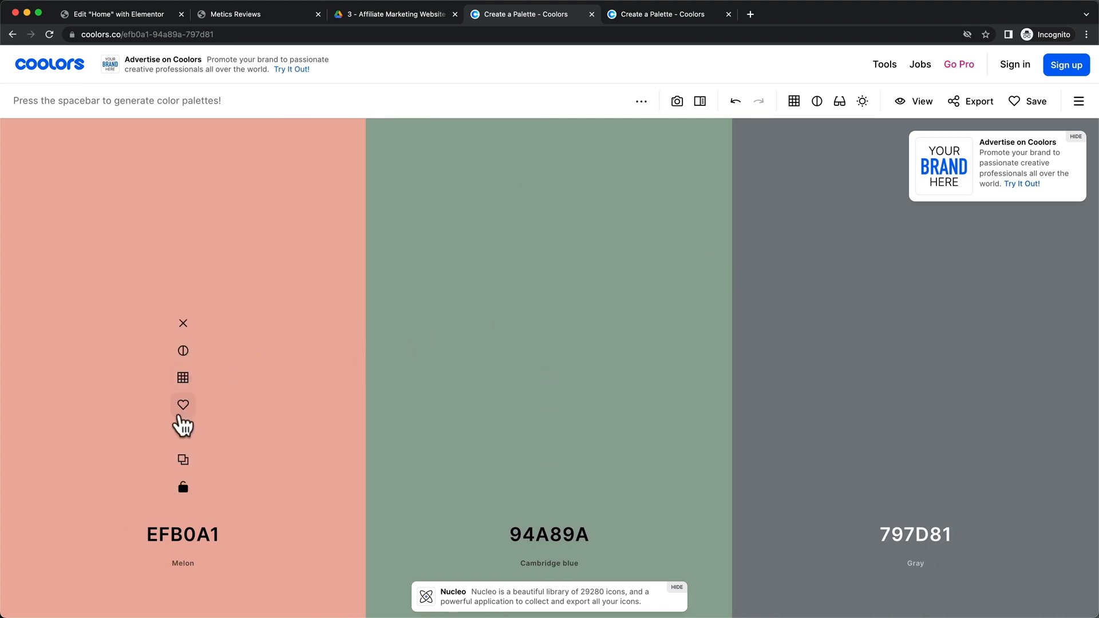
Step: Generate several new three-colour palettes and lock the Viridian 6B9080 swatch
{"action": "mouse_move", "coordinate": [339, 431]}
{"action": "key", "text": "space"}
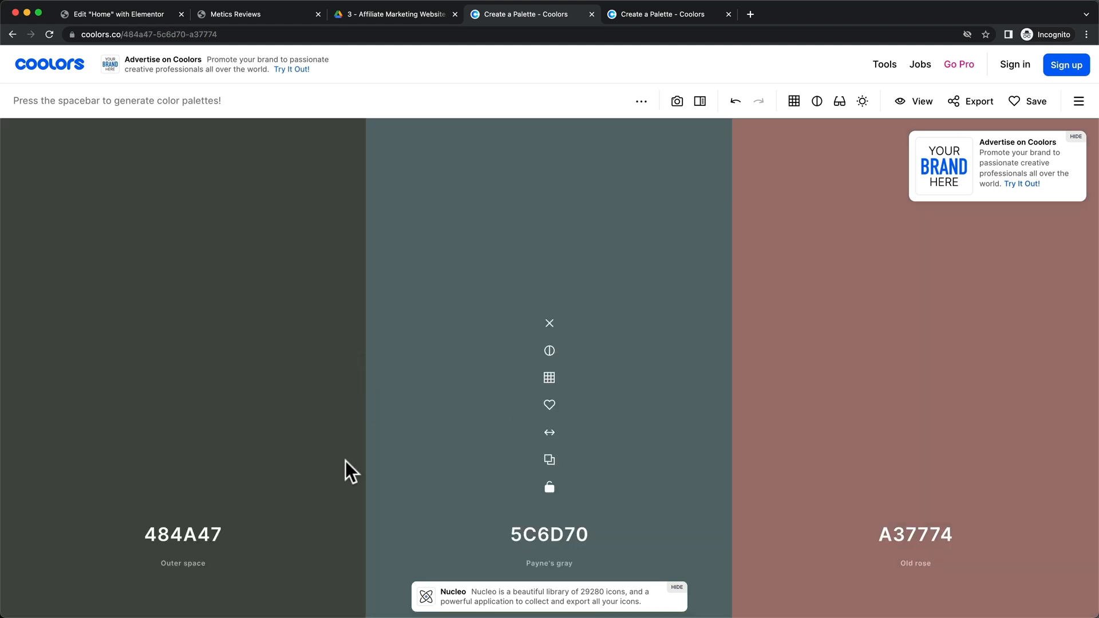
{"action": "key", "text": "space"}
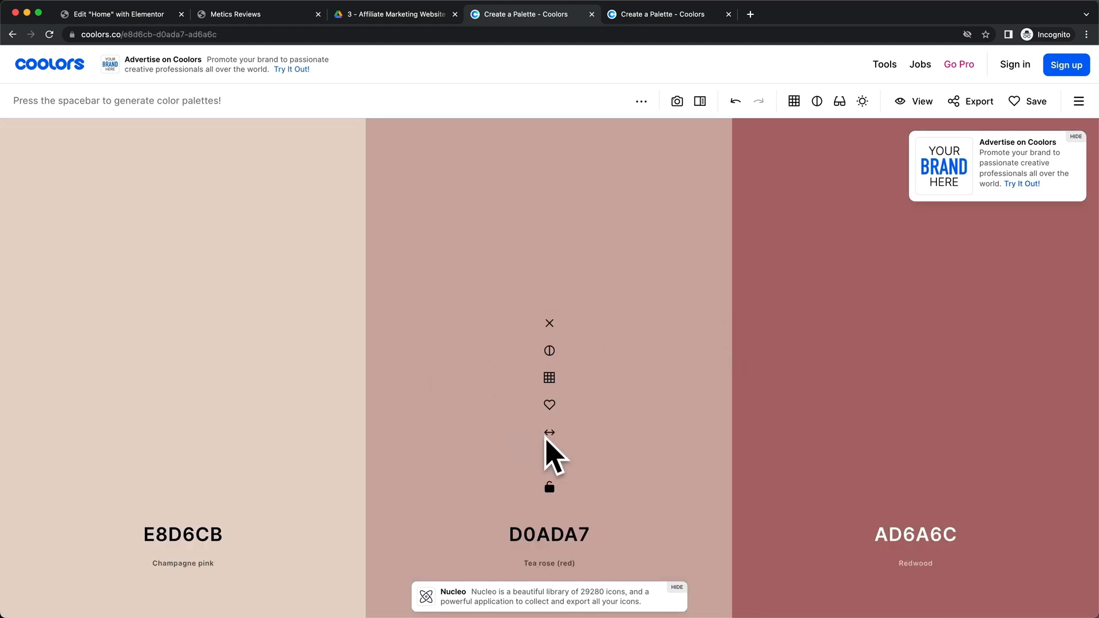
{"action": "key", "text": "space"}
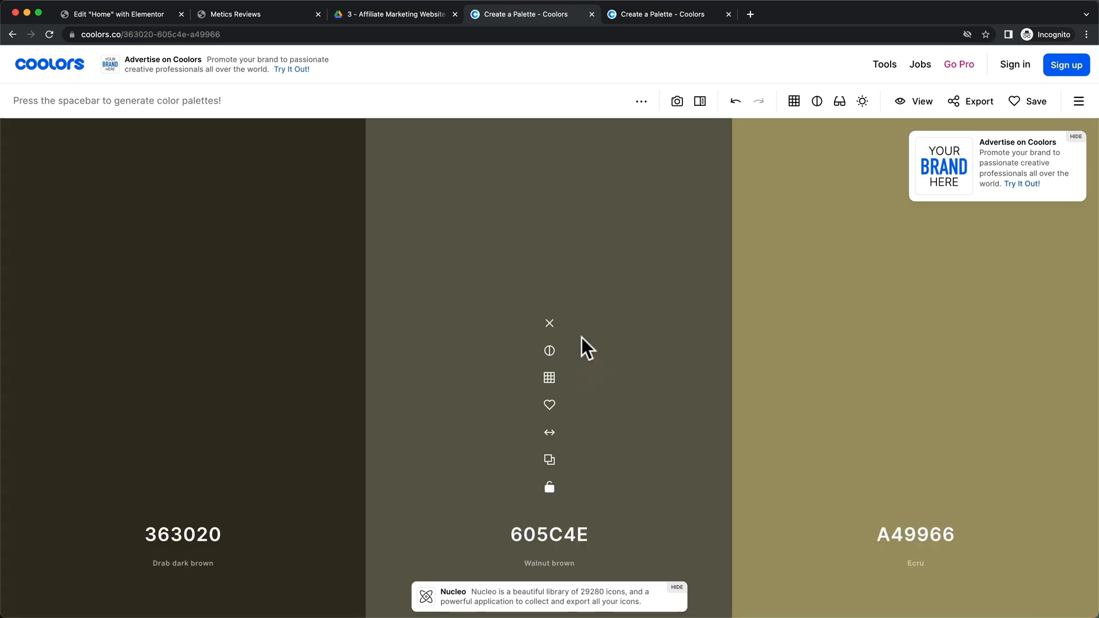
{"action": "key", "text": "space"}
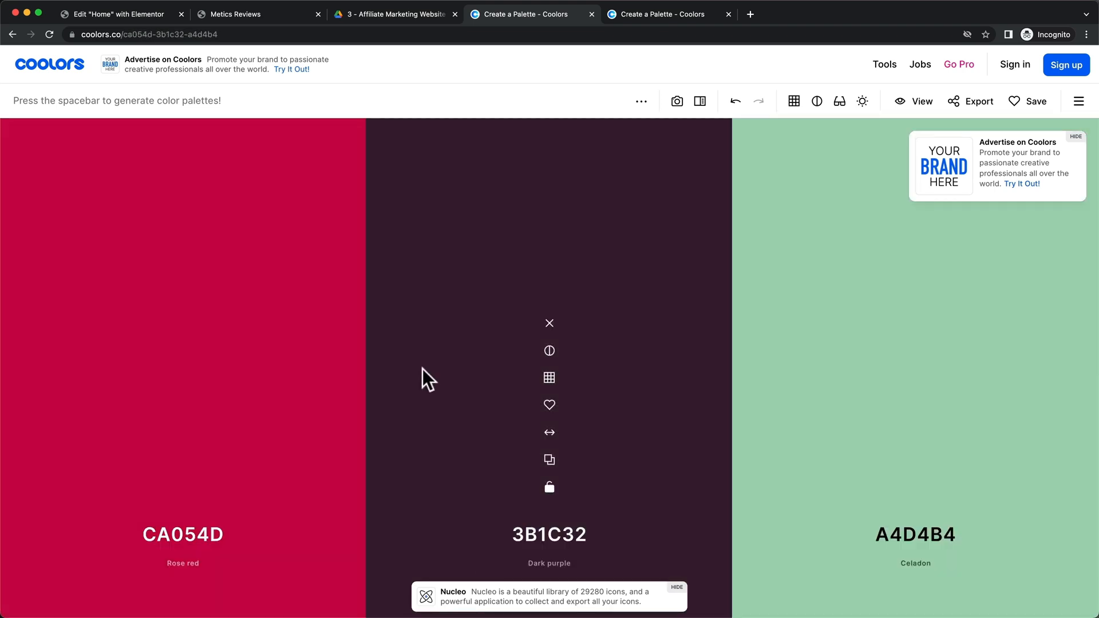
{"action": "key", "text": "space"}
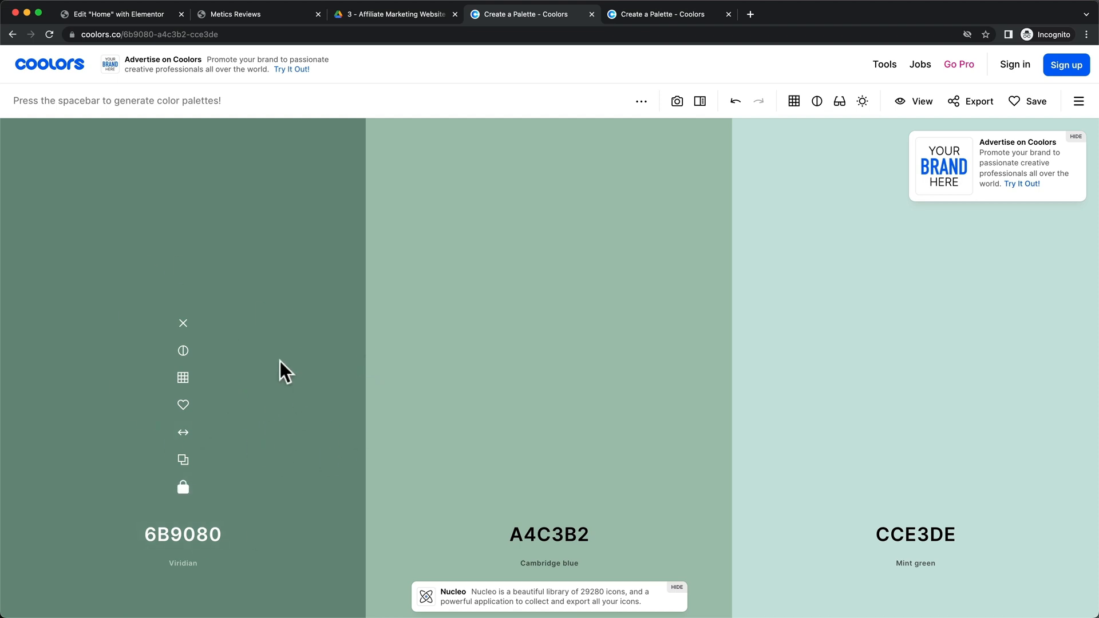
Step: Regenerate the two unlocked swatches three times while keeping Viridian fixed
{"action": "key", "text": "space"}
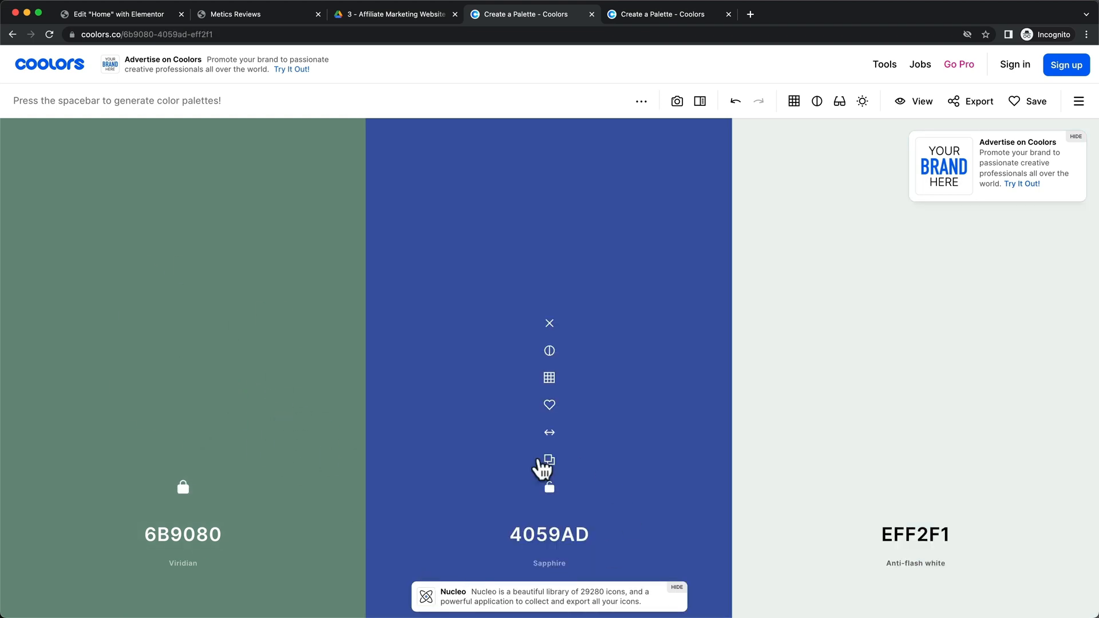
{"action": "key", "text": "space"}
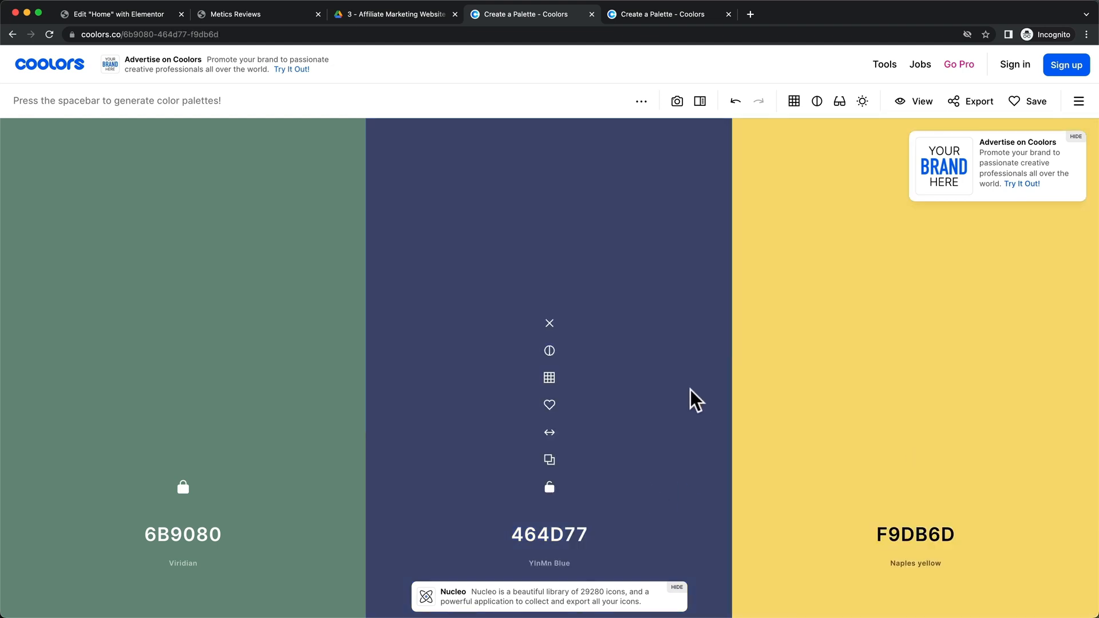
{"action": "key", "text": "space"}
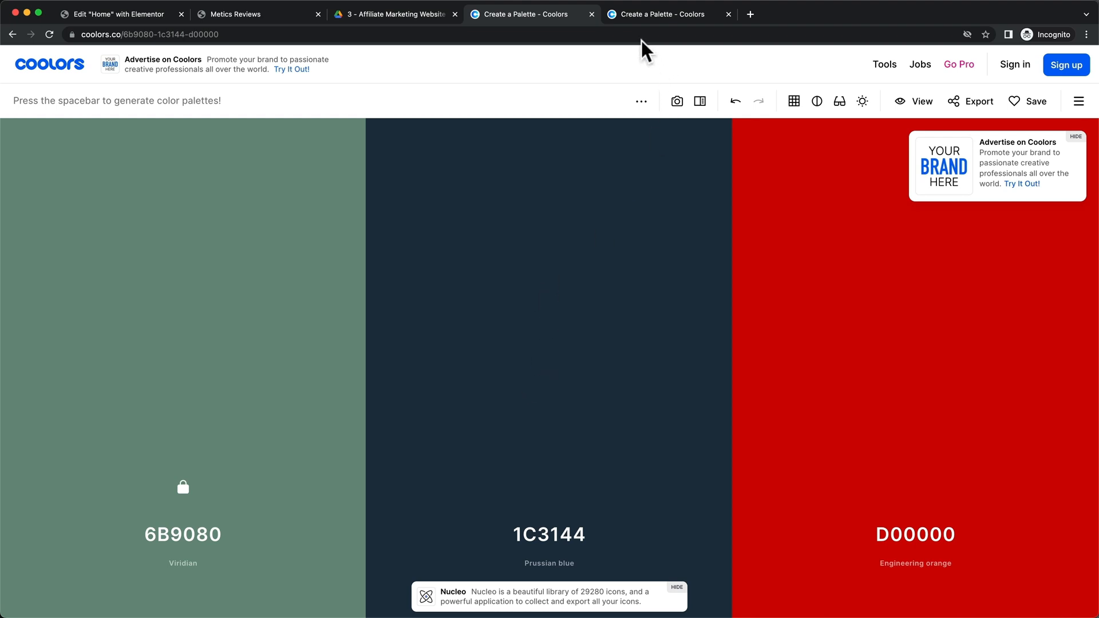
Step: Copy the 252525 hex code from the prepared green and black Coolors palette and return to Elementor's Global Colours
{"action": "left_click", "coordinate": [638, 14]}
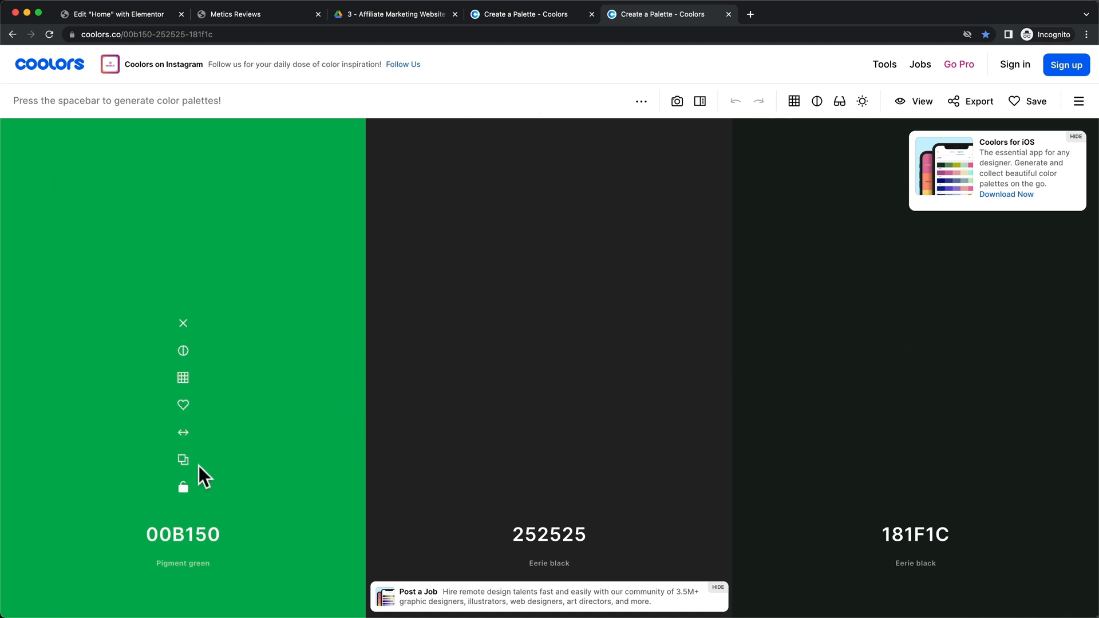
{"action": "left_click", "coordinate": [183, 462]}
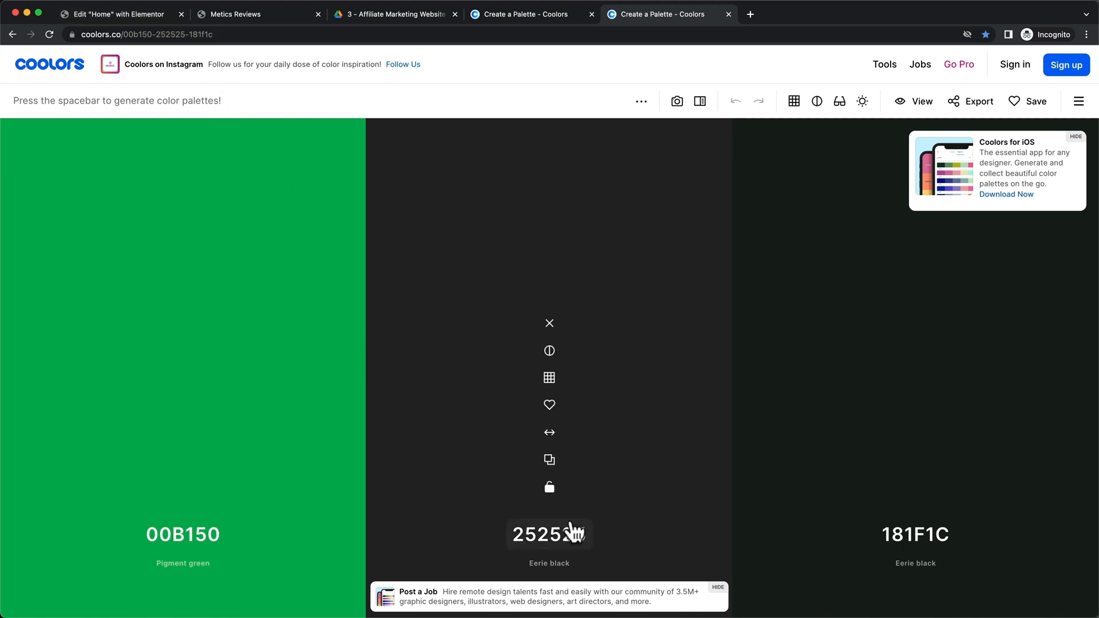
{"action": "left_click", "coordinate": [549, 462]}
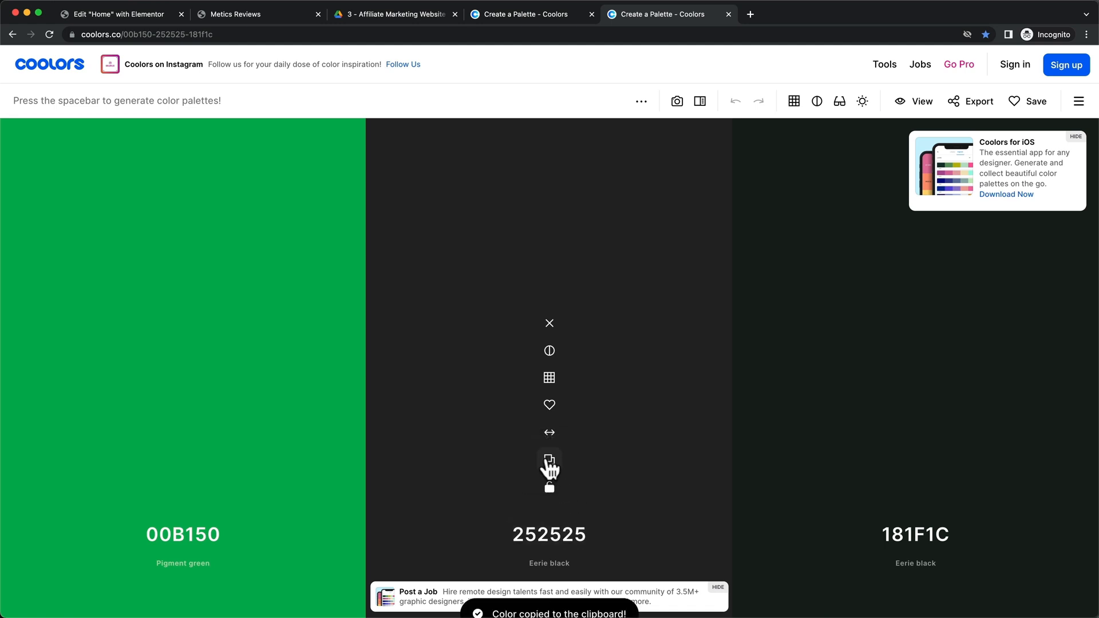
{"action": "left_click", "coordinate": [148, 14]}
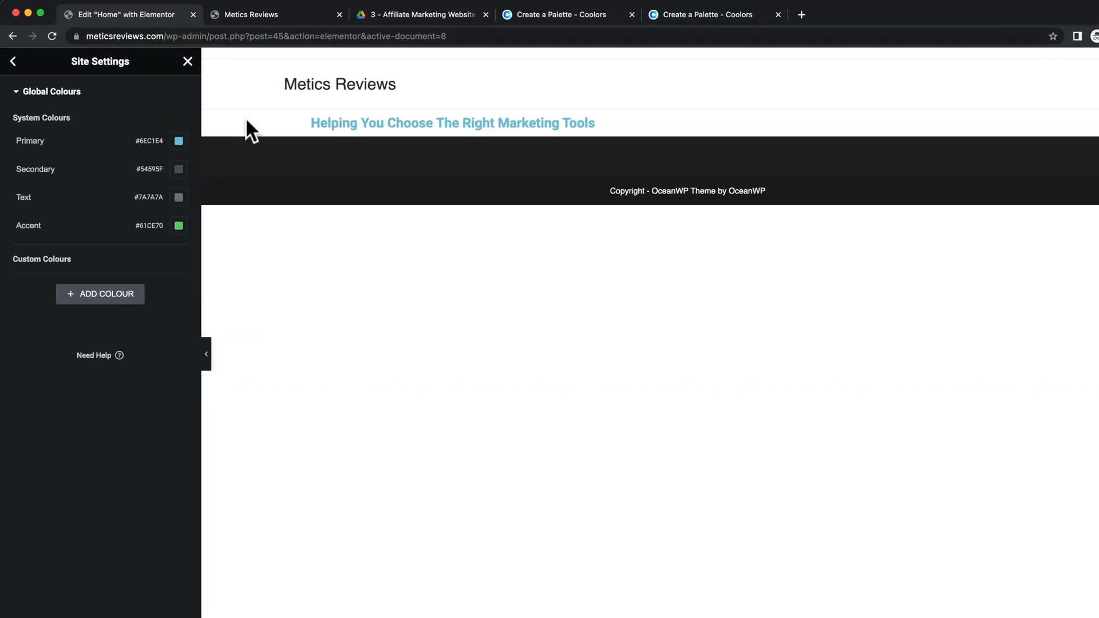
Step: Set the Primary system colour to the copied hex code 252525
{"action": "left_click", "coordinate": [212, 167]}
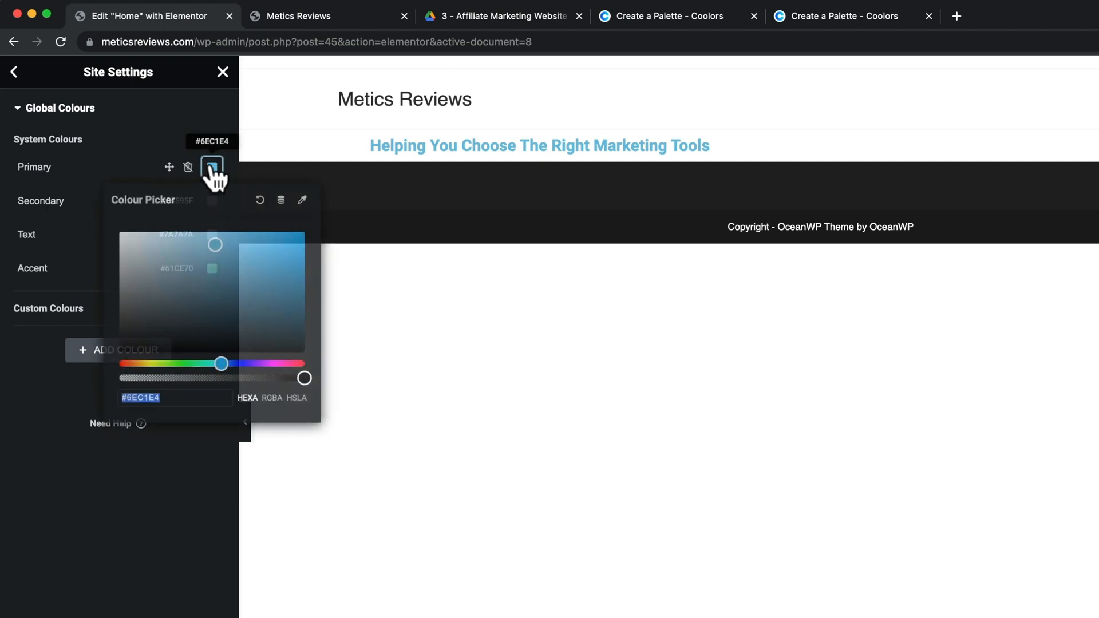
{"action": "key", "text": "super+v"}
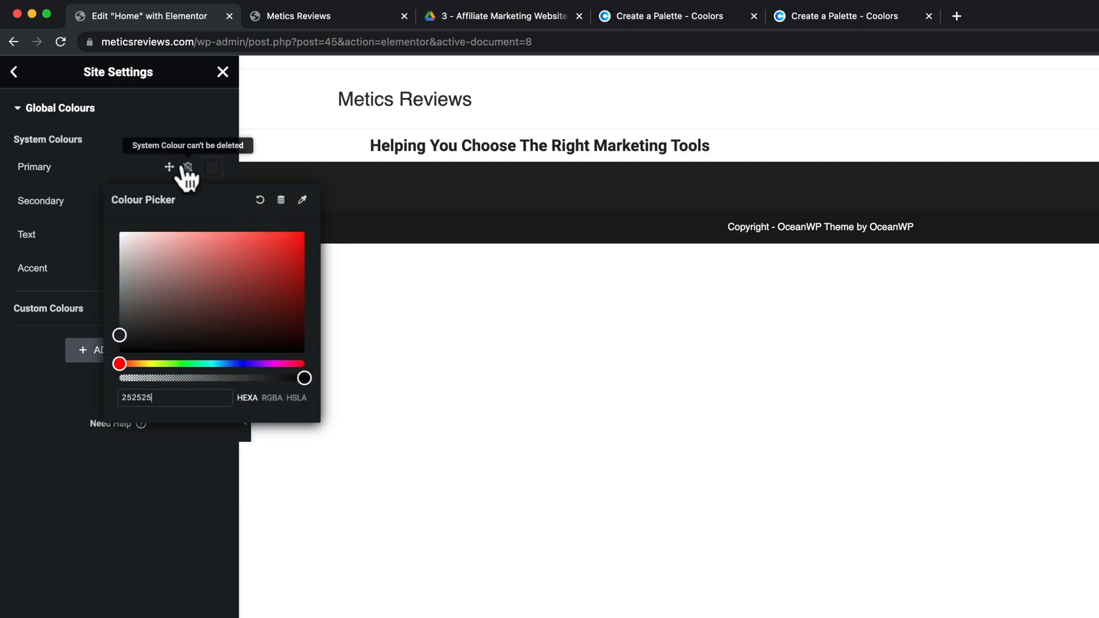
{"action": "left_click", "coordinate": [67, 486]}
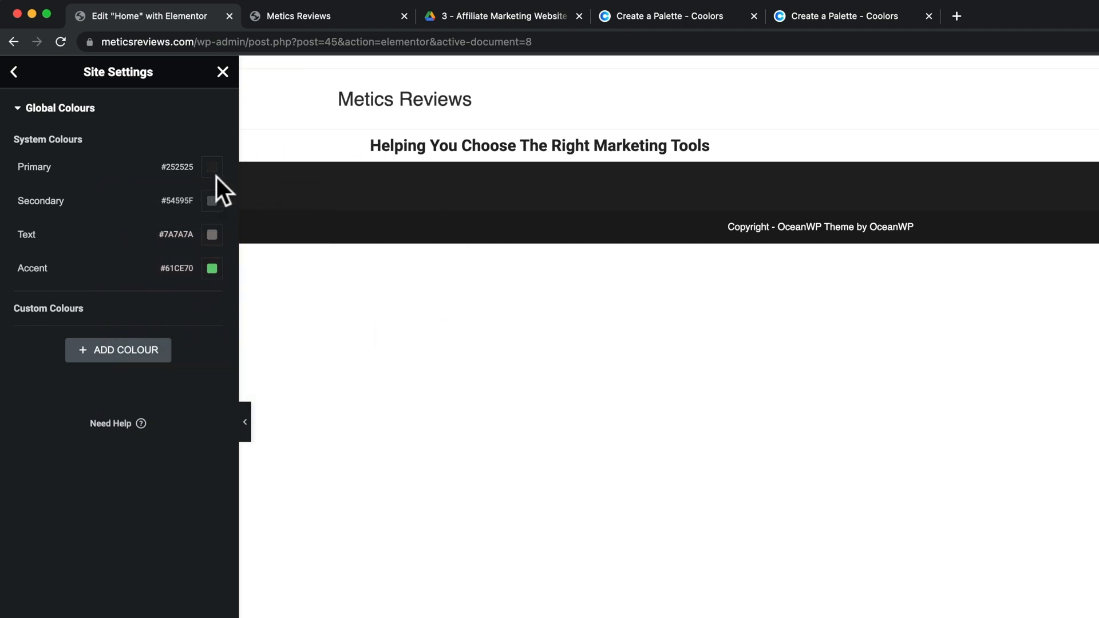
Step: Set the Secondary system colour to hex 252525
{"action": "left_click", "coordinate": [210, 204]}
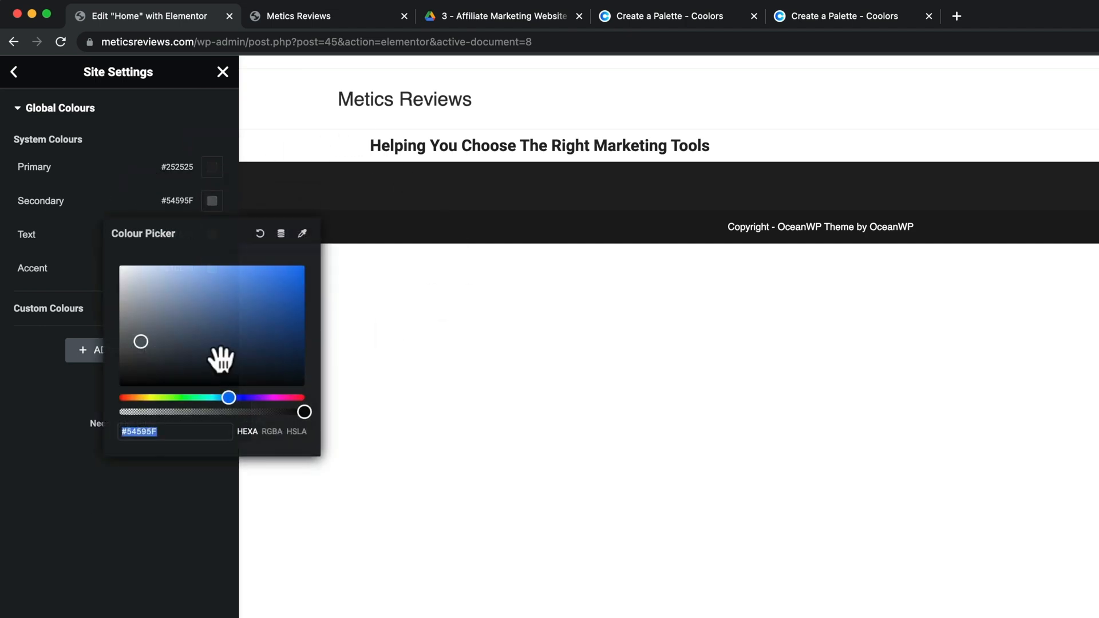
{"action": "type", "text": "252525"}
{"action": "triple_click", "coordinate": [195, 430]}
{"action": "type", "text": "252525"}
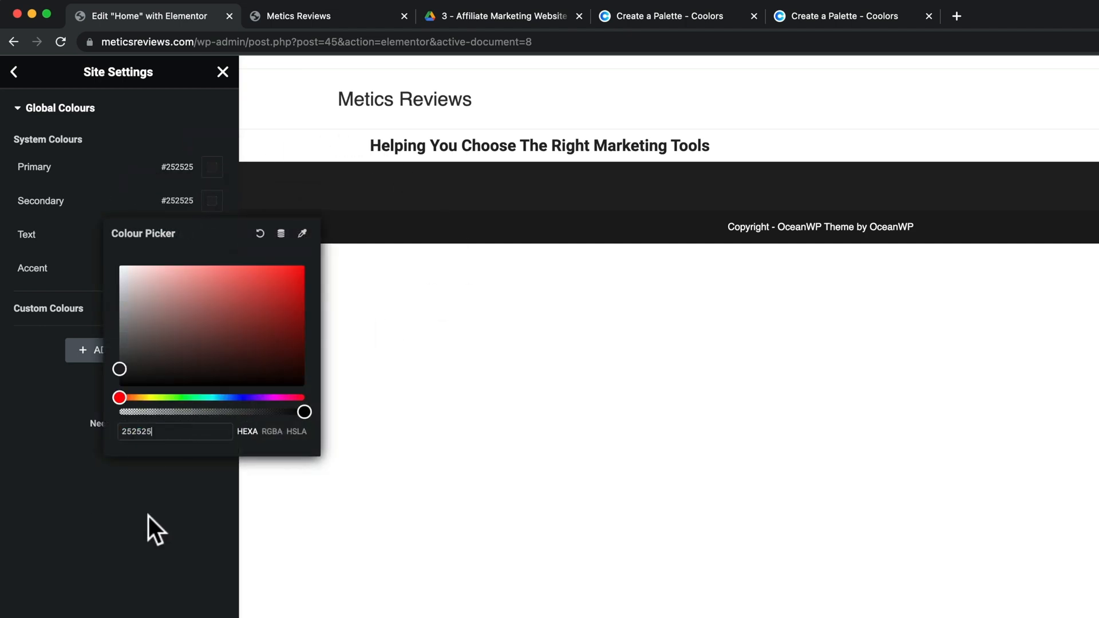
{"action": "left_click", "coordinate": [147, 527]}
Step: Set the Text system colour to hex 252525
{"action": "left_click", "coordinate": [212, 236]}
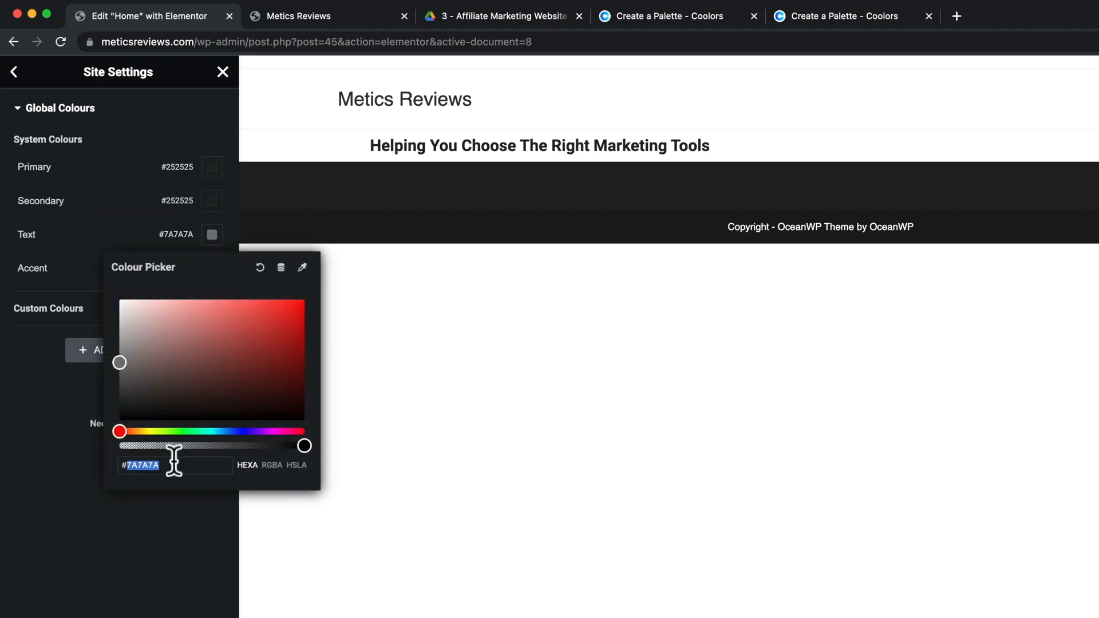
{"action": "type", "text": "252525"}
{"action": "triple_click", "coordinate": [165, 465]}
{"action": "type", "text": "252525"}
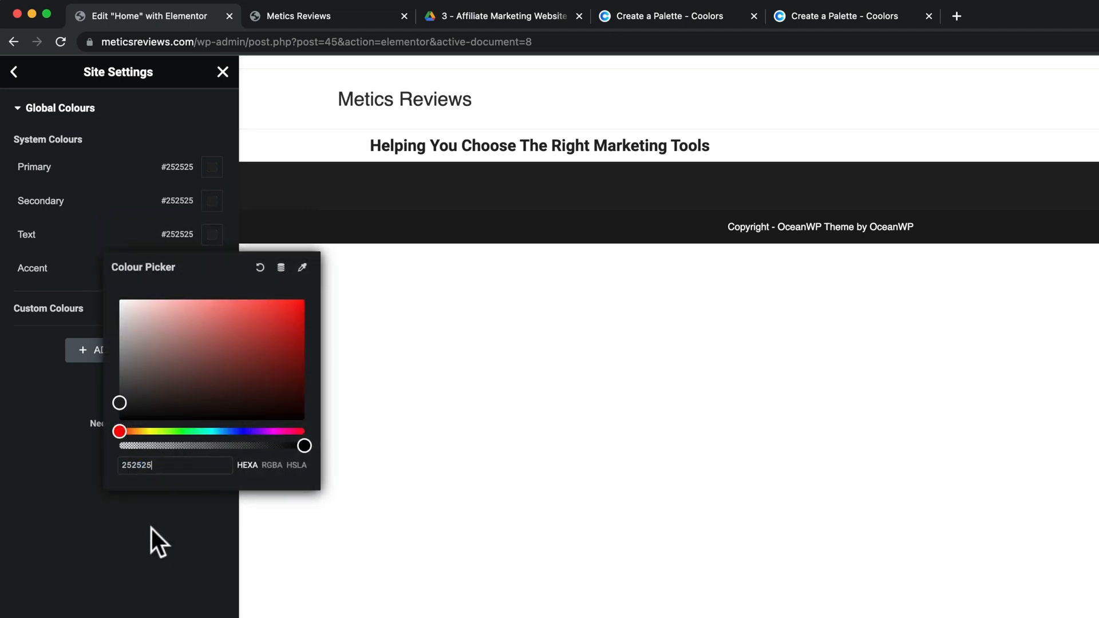
{"action": "left_click", "coordinate": [151, 528]}
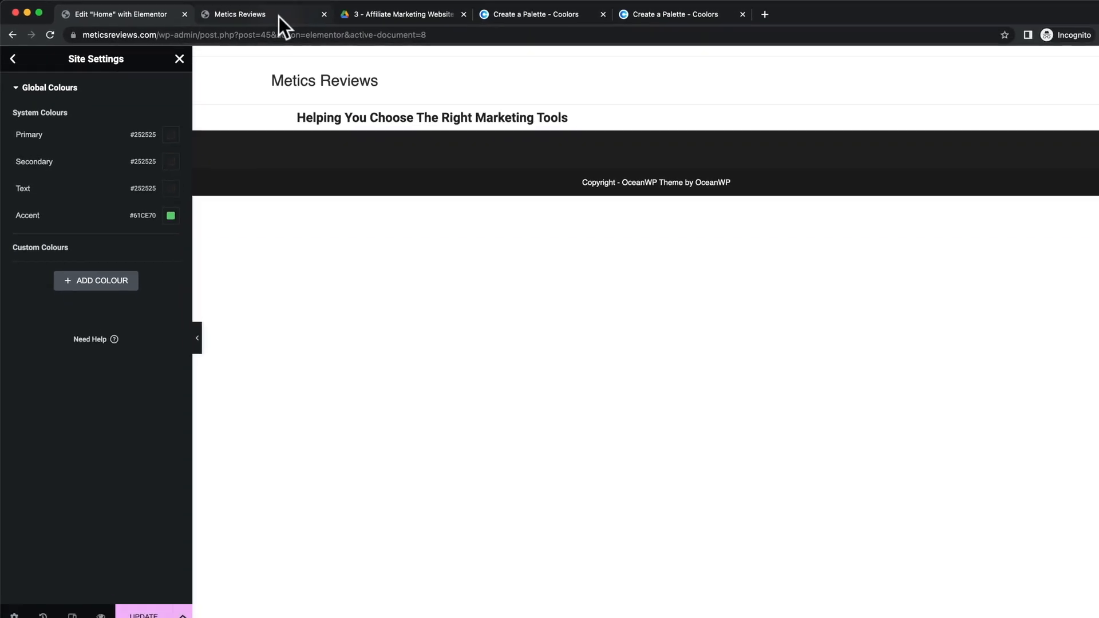
Step: Copy the Pigment green code 00B150 from the Coolors palette and apply it to Elementor's Accent system colour
{"action": "left_click", "coordinate": [279, 16]}
{"action": "left_click", "coordinate": [644, 15]}
{"action": "mouse_move", "coordinate": [249, 525]}
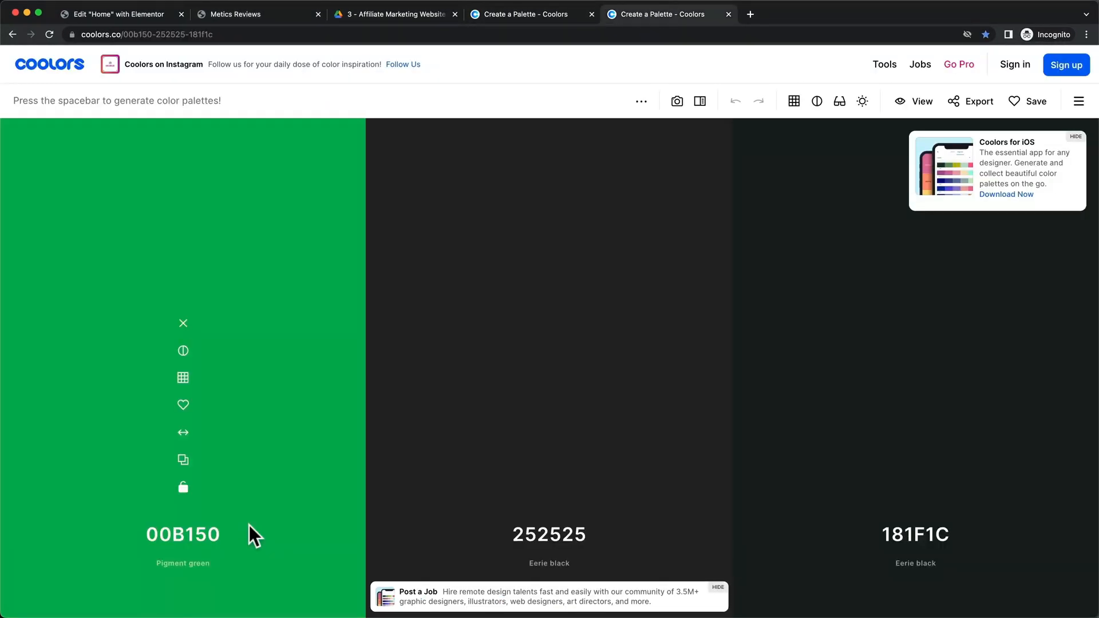
{"action": "left_click", "coordinate": [183, 459]}
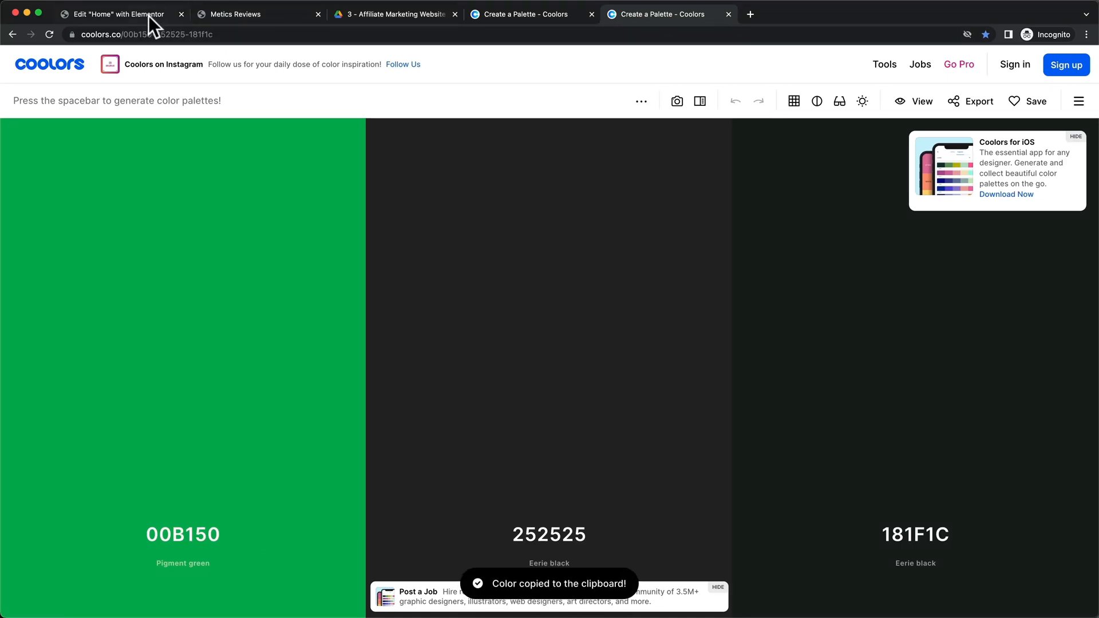
{"action": "left_click", "coordinate": [149, 15]}
{"action": "left_click", "coordinate": [167, 212]}
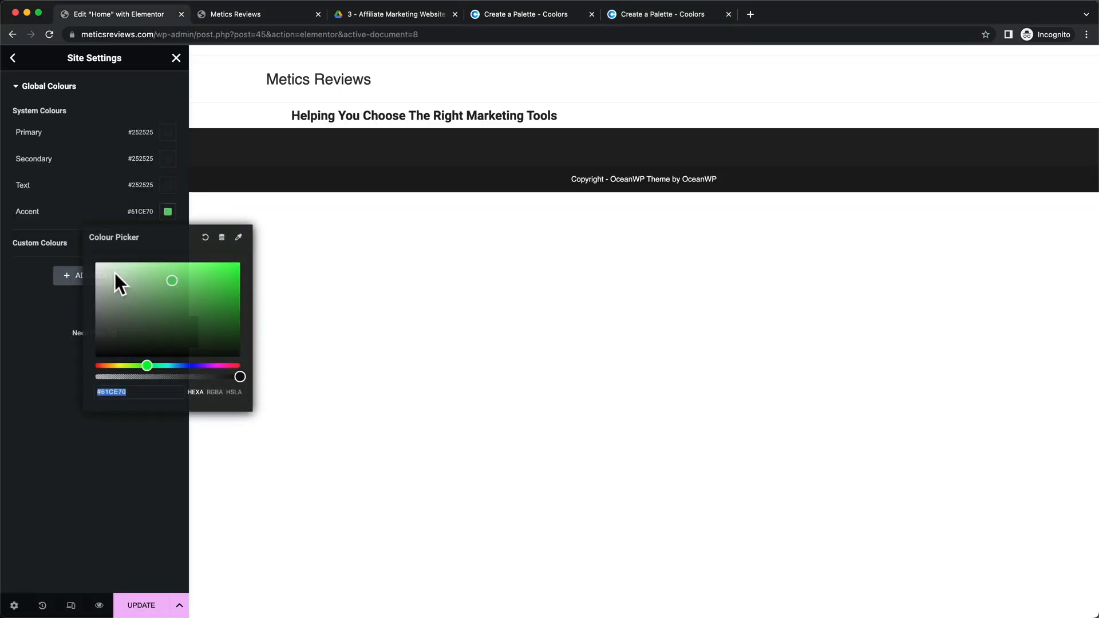
{"action": "key", "text": "super+v"}
{"action": "left_click", "coordinate": [27, 413]}
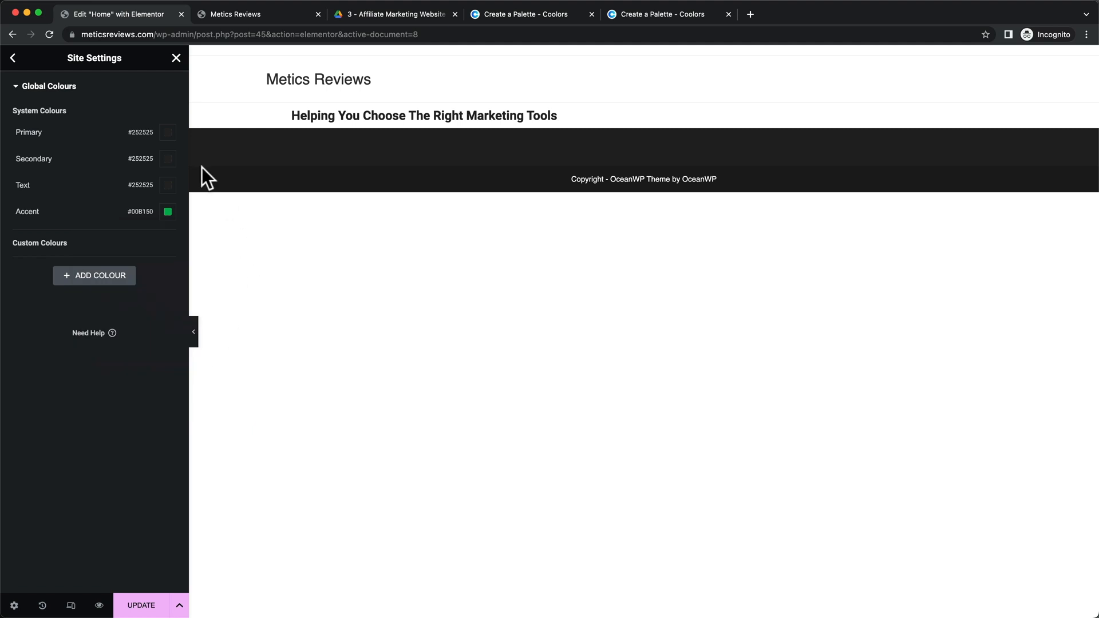
Step: Add a custom global colour and name it Background 1
{"action": "left_click", "coordinate": [102, 278]}
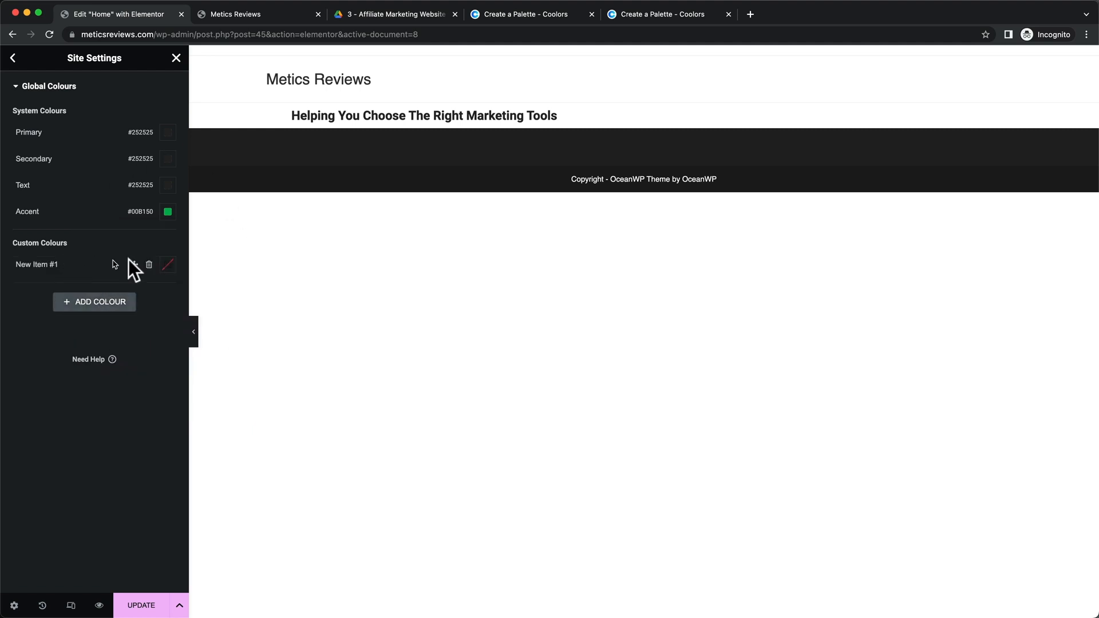
{"action": "left_click", "coordinate": [68, 264]}
{"action": "left_click_drag", "start_coordinate": [69, 264], "coordinate": [6, 264]}
{"action": "type", "text": "Background 1"}
Step: Copy the Eerie black code 181F1C from the Coolors palette and apply it to Elementor's Background 1 custom colour
{"action": "left_click", "coordinate": [634, 13]}
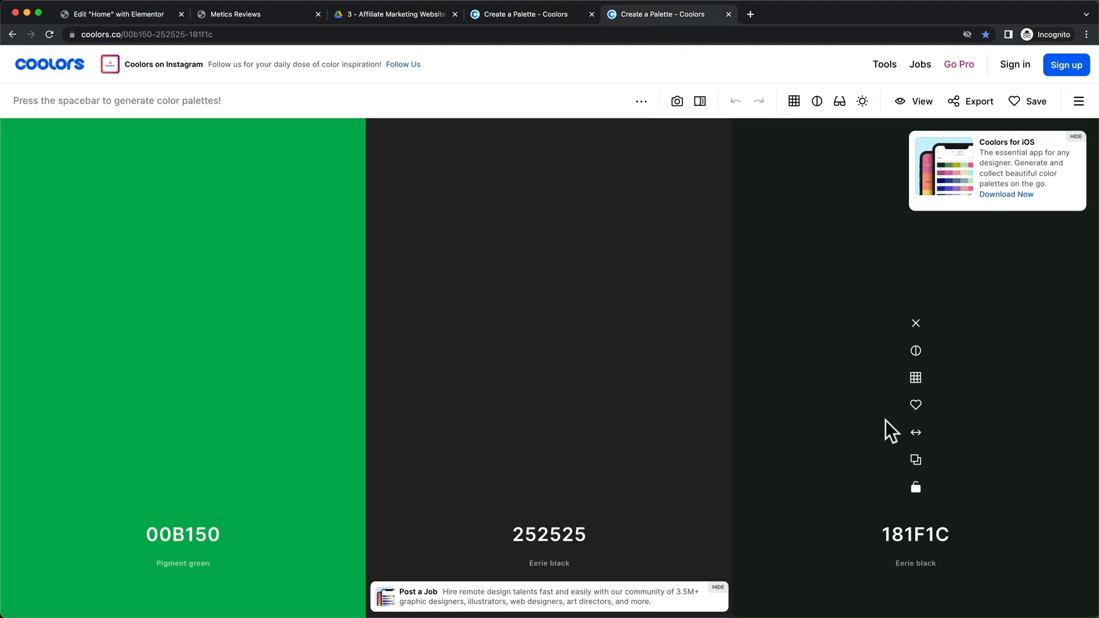
{"action": "left_click", "coordinate": [916, 460]}
{"action": "left_click", "coordinate": [84, 18]}
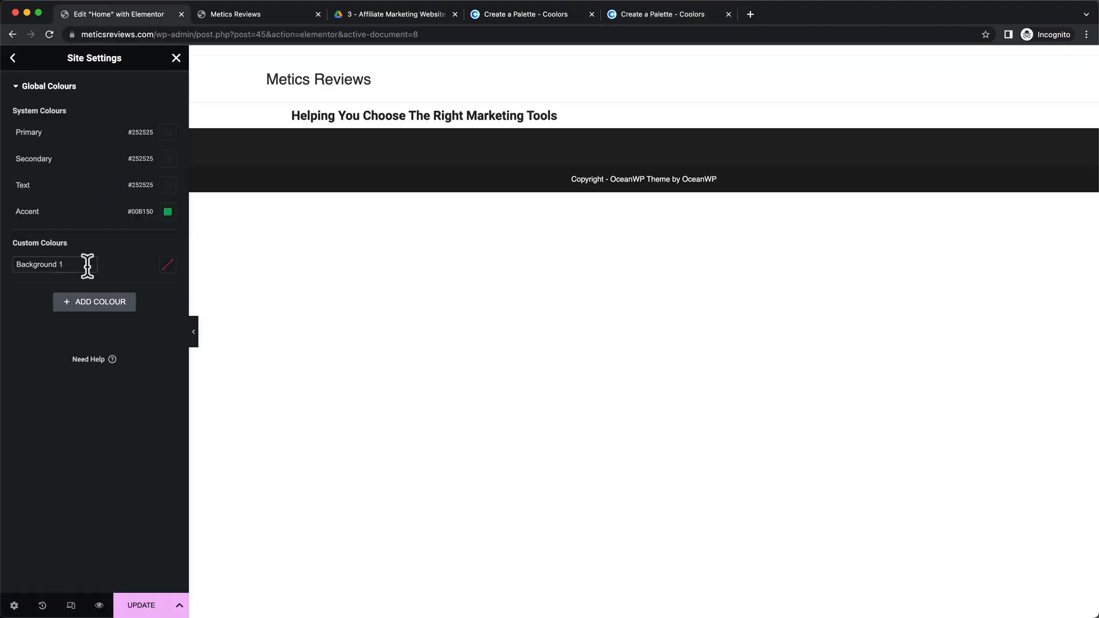
{"action": "left_click", "coordinate": [168, 265]}
{"action": "key", "text": "ctrl+v"}
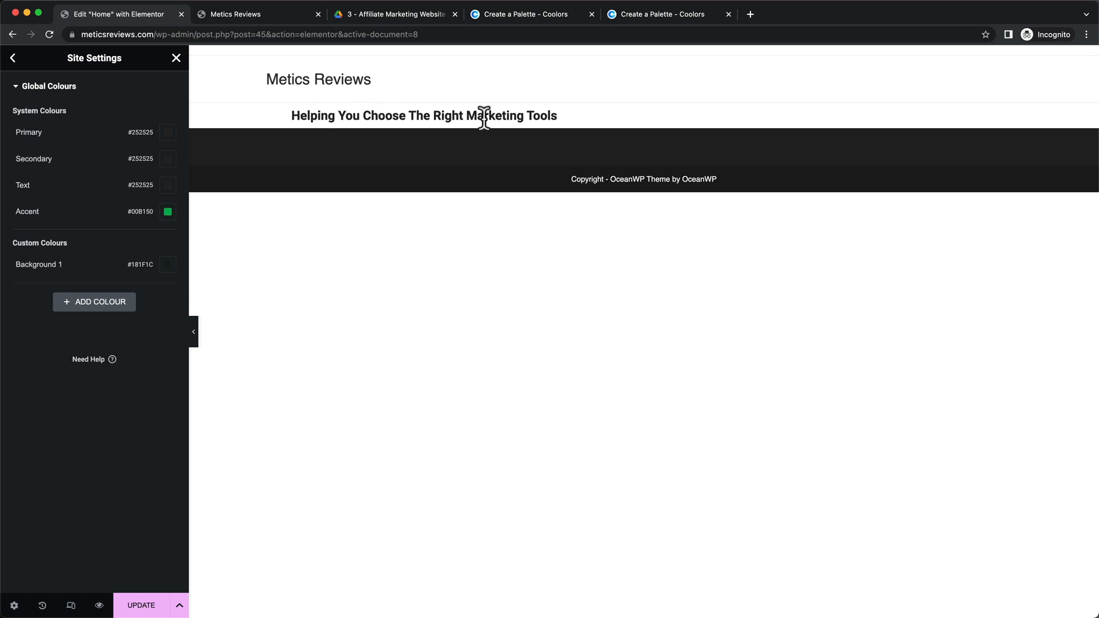
{"action": "left_click_drag", "start_coordinate": [483, 115], "coordinate": [337, 115]}
{"action": "left_click", "coordinate": [460, 117]}
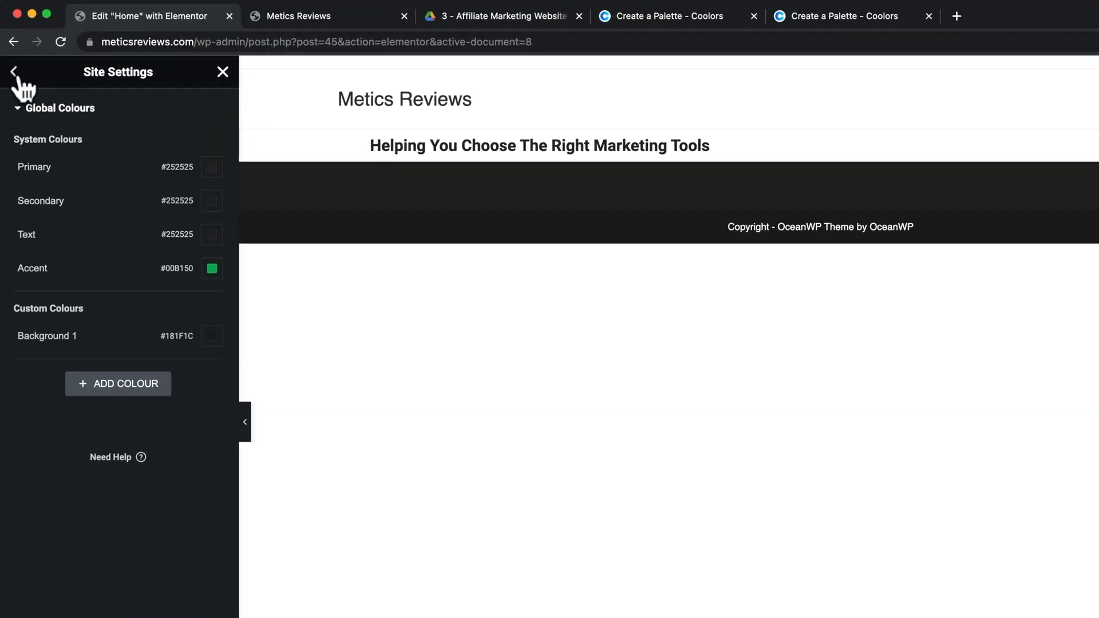
Step: Go to the Global Fonts settings and set the Primary system font family to Open Sans
{"action": "left_click", "coordinate": [19, 71]}
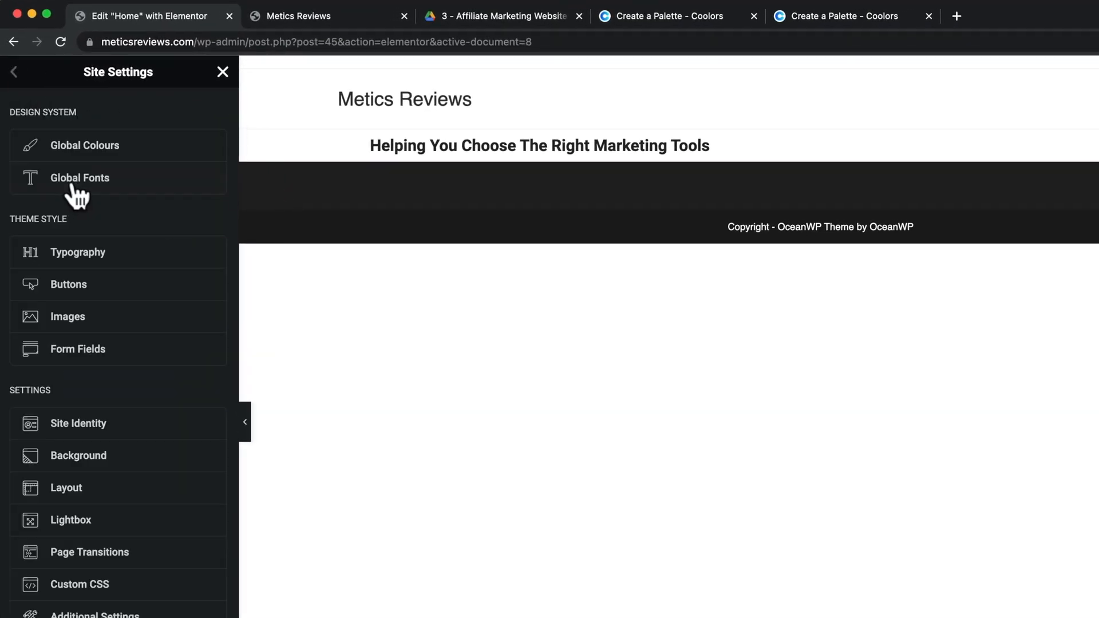
{"action": "left_click", "coordinate": [91, 181]}
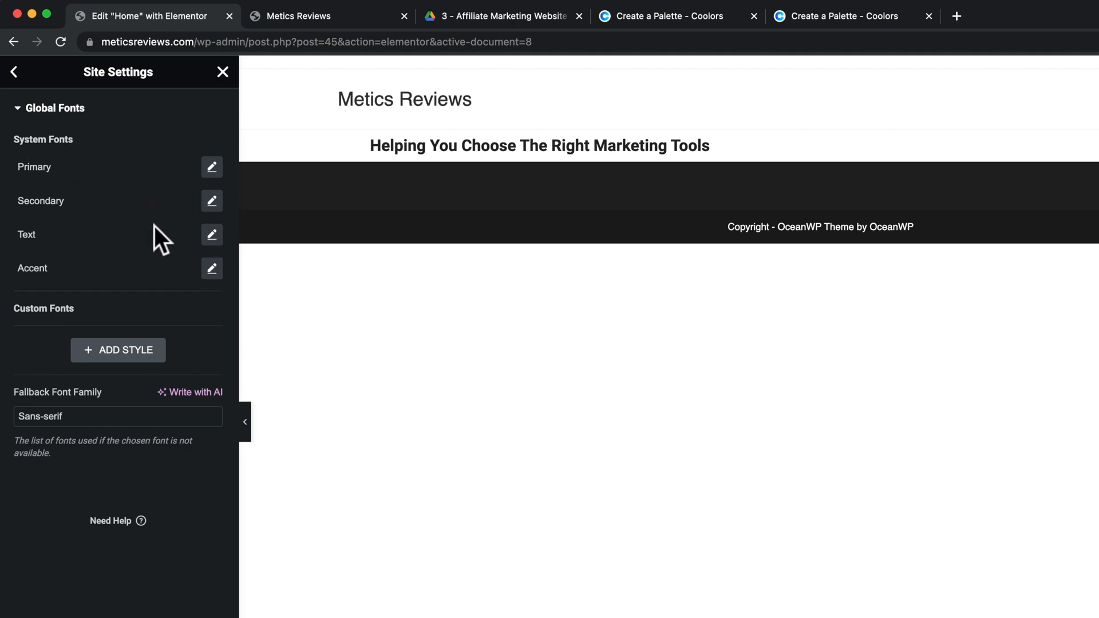
{"action": "left_click", "coordinate": [212, 168]}
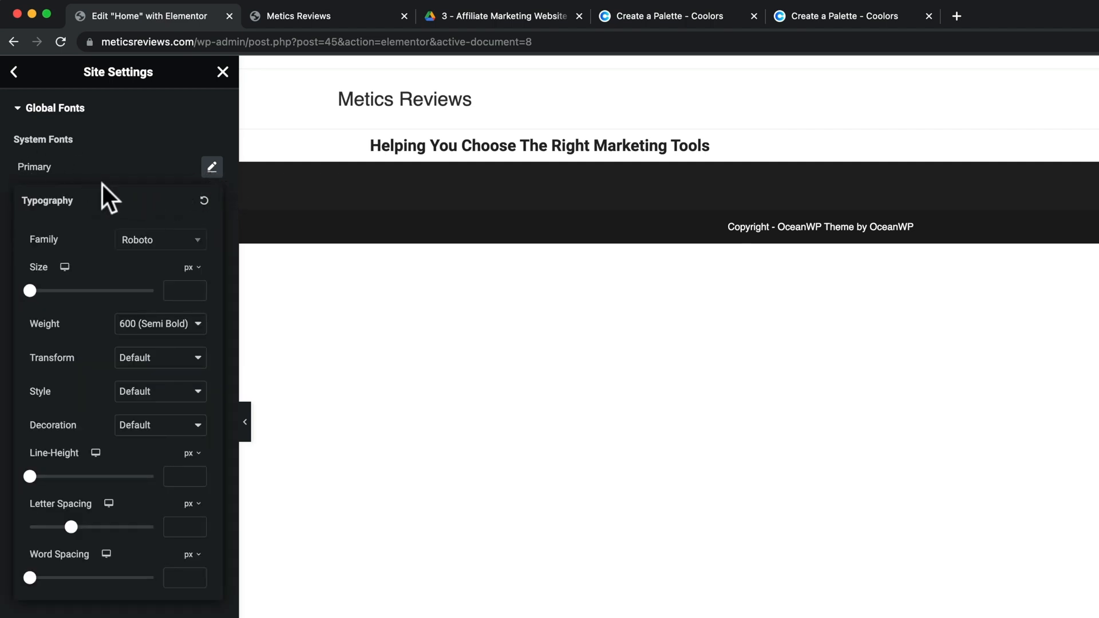
{"action": "left_click", "coordinate": [161, 243]}
{"action": "type", "text": "open s"}
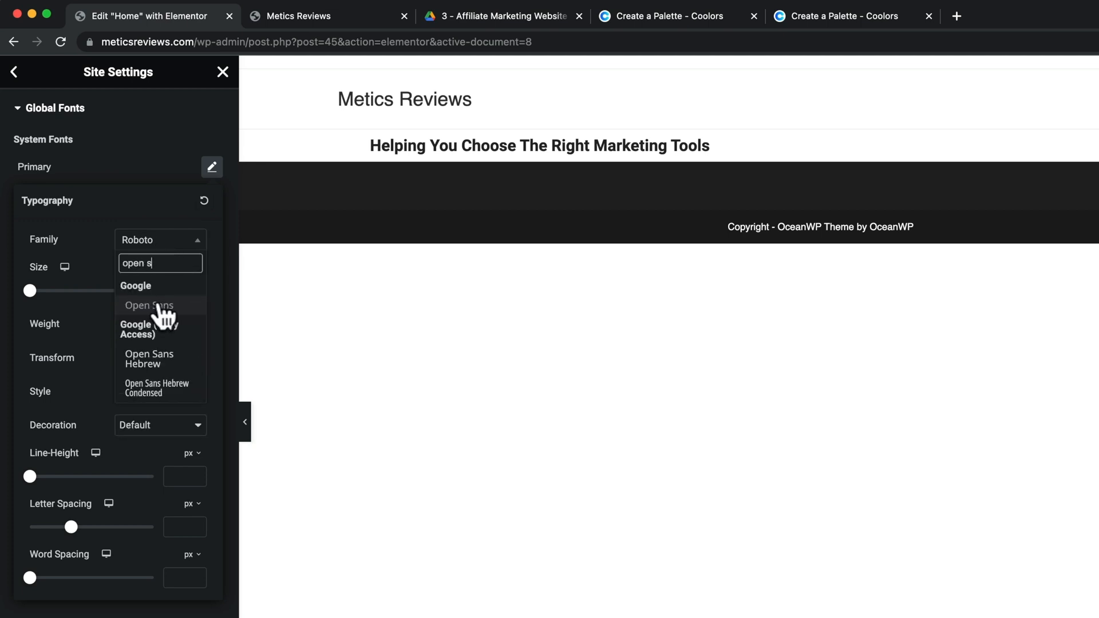
{"action": "left_click", "coordinate": [163, 305]}
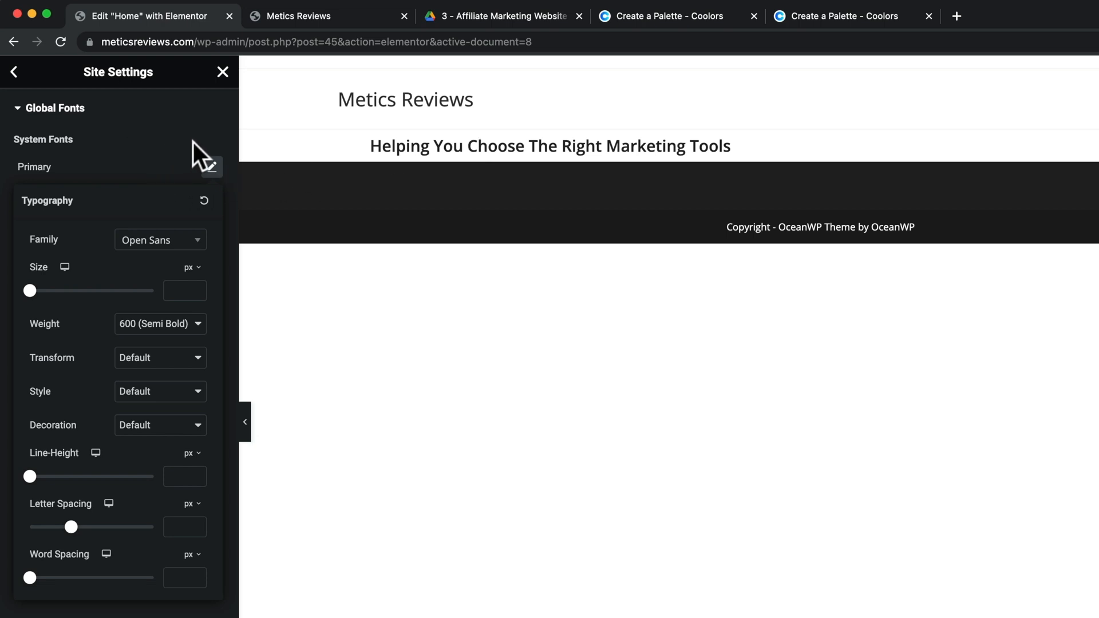
{"action": "left_click", "coordinate": [211, 139]}
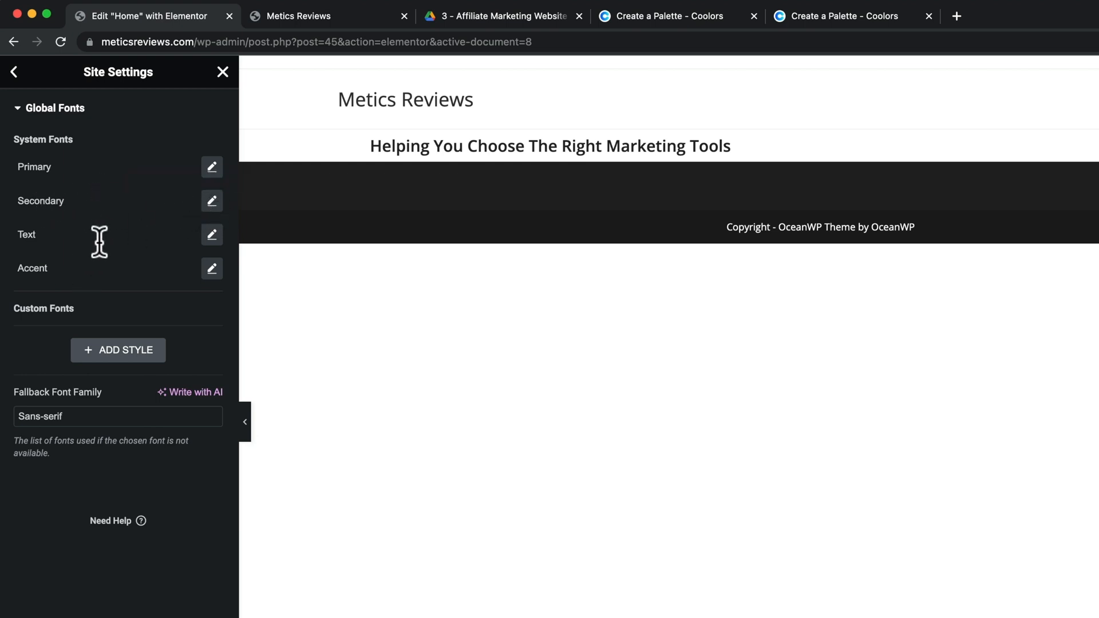
Step: Set the Secondary system font family to Open Sans
{"action": "left_click", "coordinate": [213, 204]}
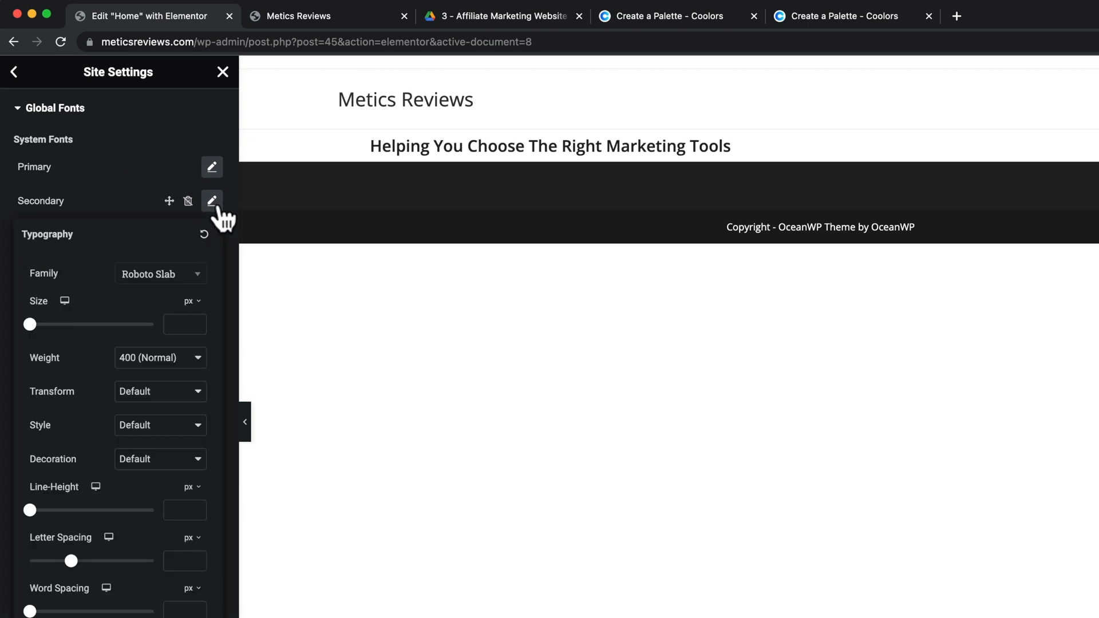
{"action": "left_click", "coordinate": [179, 277]}
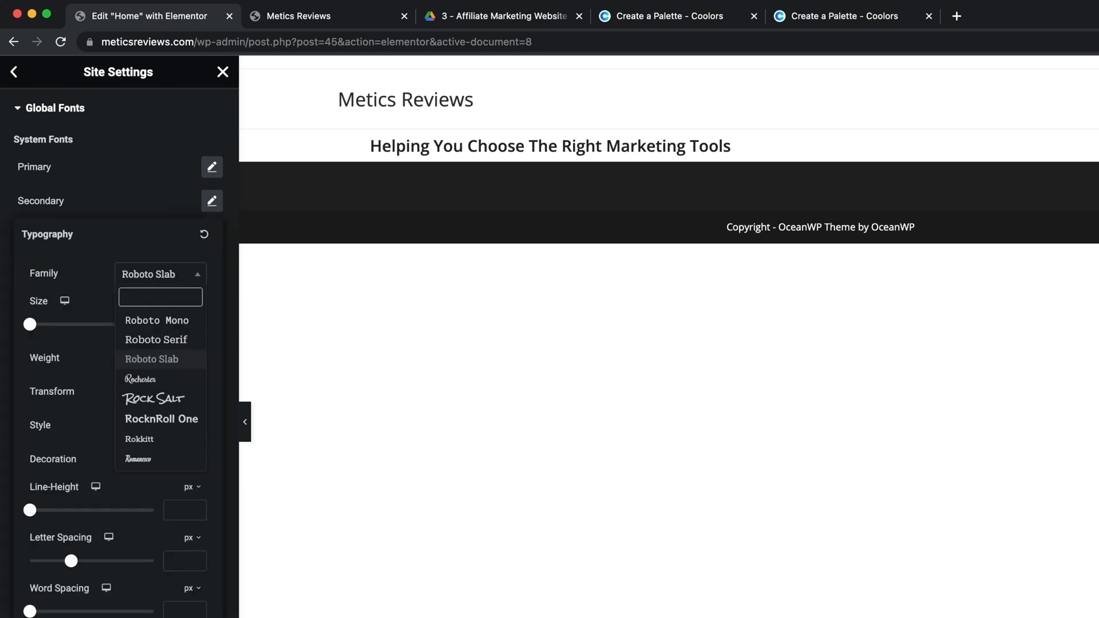
{"action": "type", "text": "open"}
{"action": "left_click", "coordinate": [155, 346]}
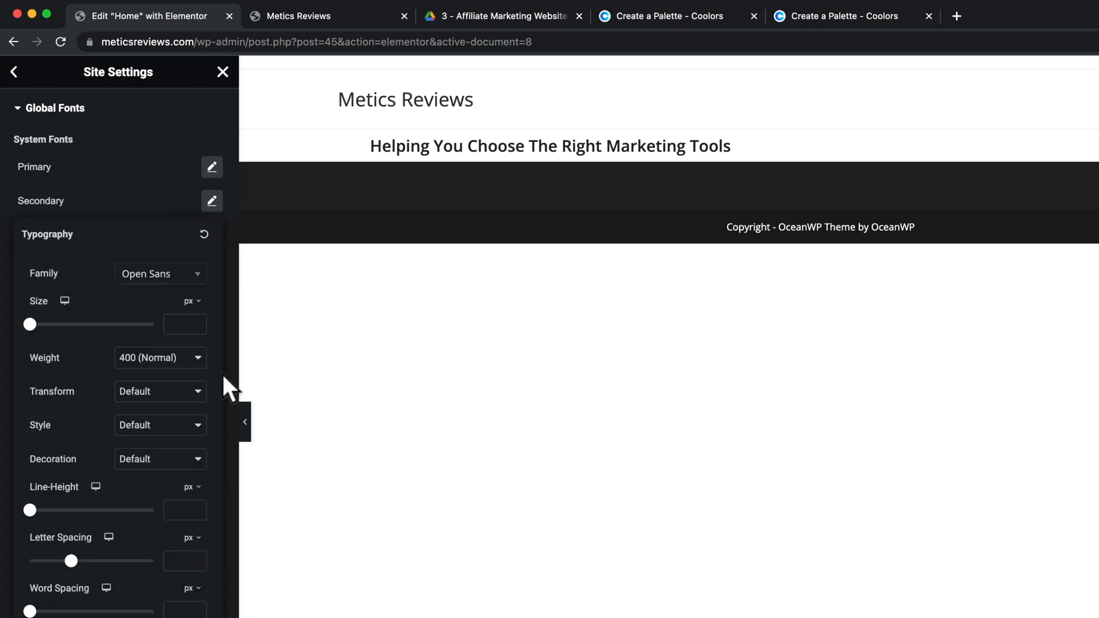
{"action": "left_click", "coordinate": [127, 200]}
Step: Set the Text system font family to Open Sans
{"action": "left_click", "coordinate": [213, 237]}
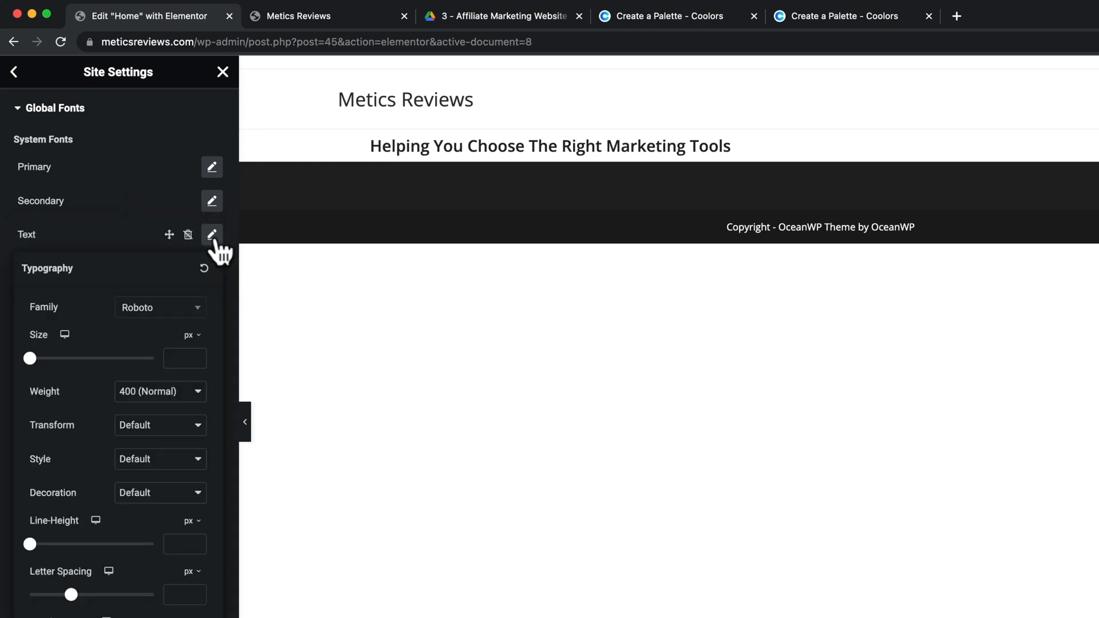
{"action": "left_click", "coordinate": [137, 309]}
{"action": "type", "text": "open"}
{"action": "left_click", "coordinate": [138, 372]}
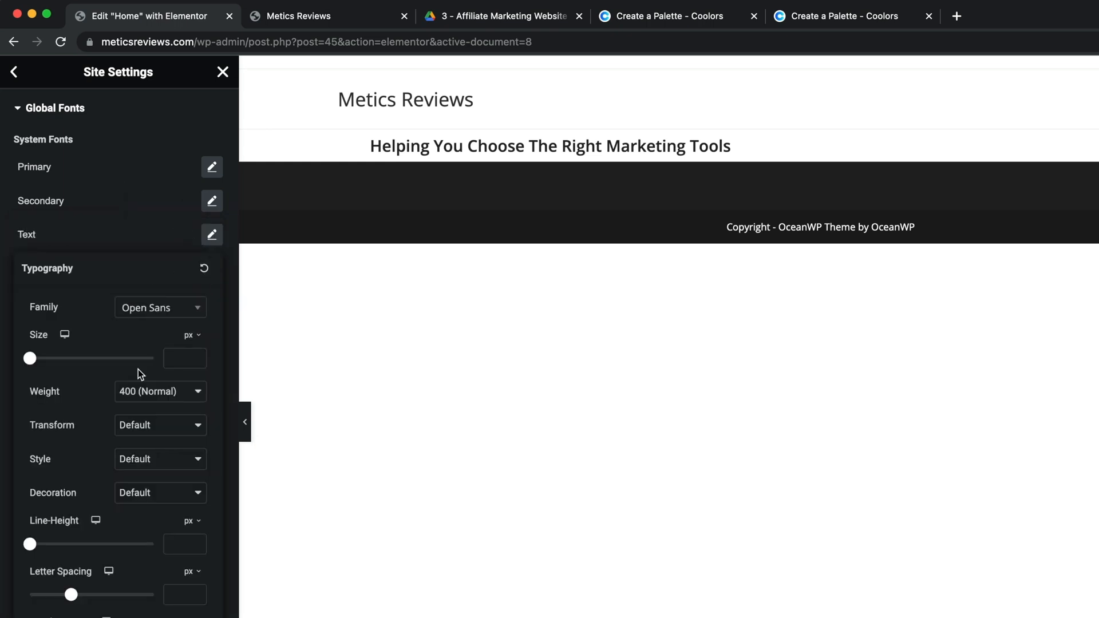
{"action": "left_click", "coordinate": [153, 221]}
Step: Set the Accent system font family to Open Sans
{"action": "left_click", "coordinate": [212, 268]}
{"action": "left_click", "coordinate": [181, 346]}
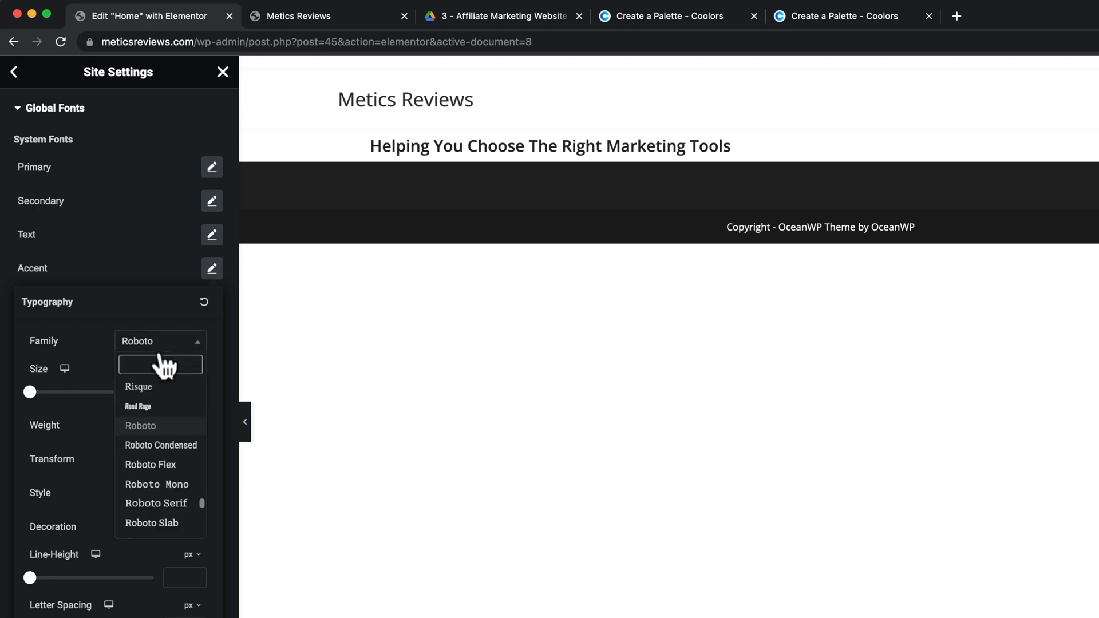
{"action": "type", "text": "open"}
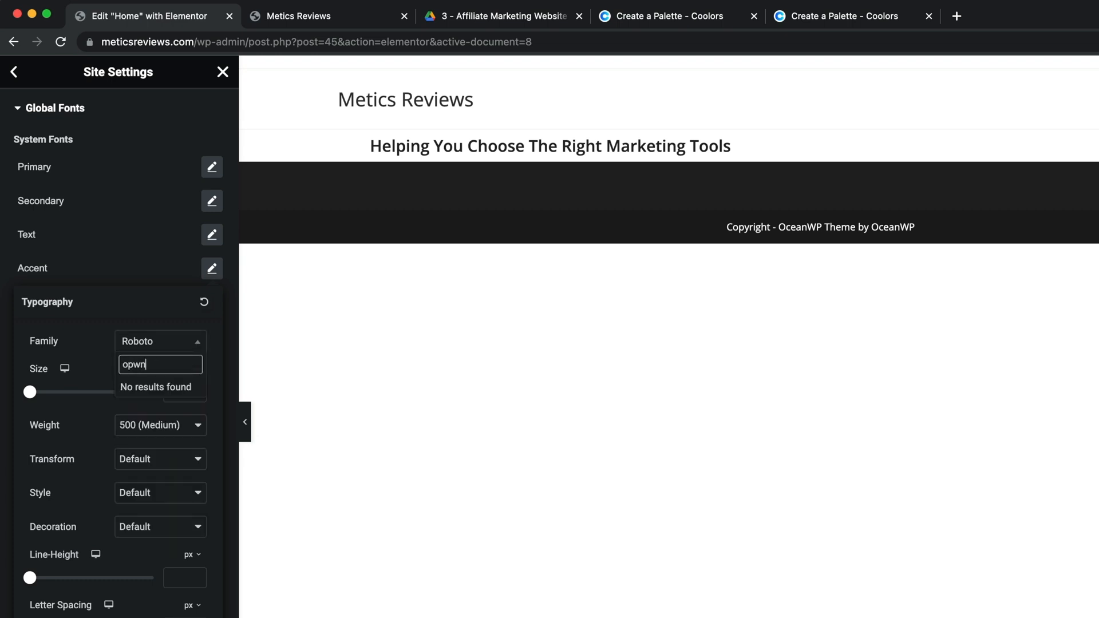
{"action": "left_click", "coordinate": [147, 403]}
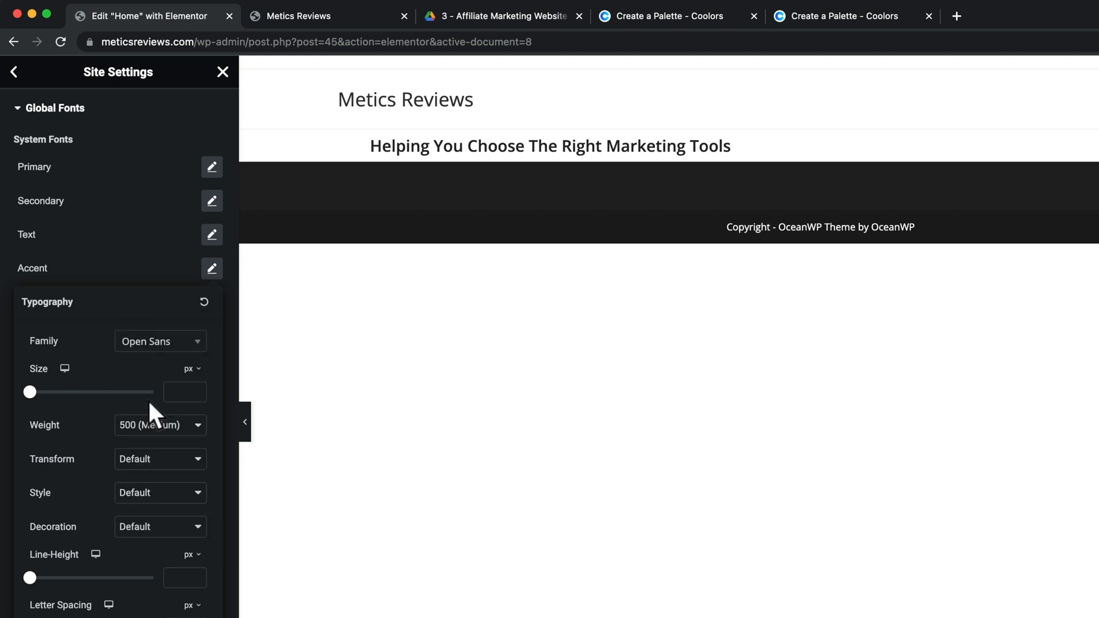
{"action": "left_click", "coordinate": [132, 260]}
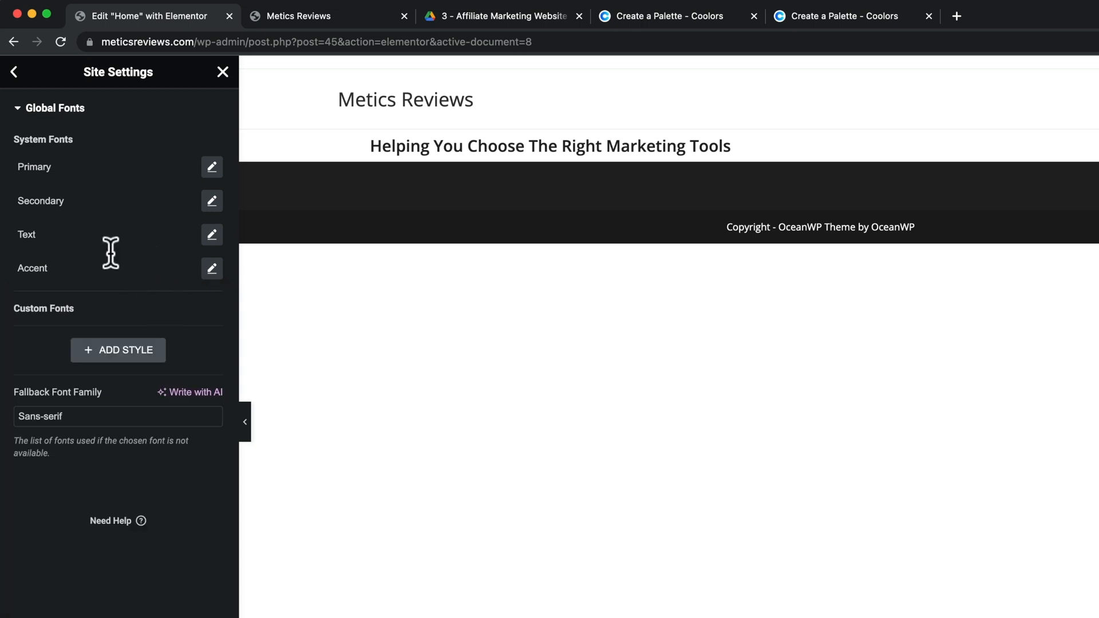